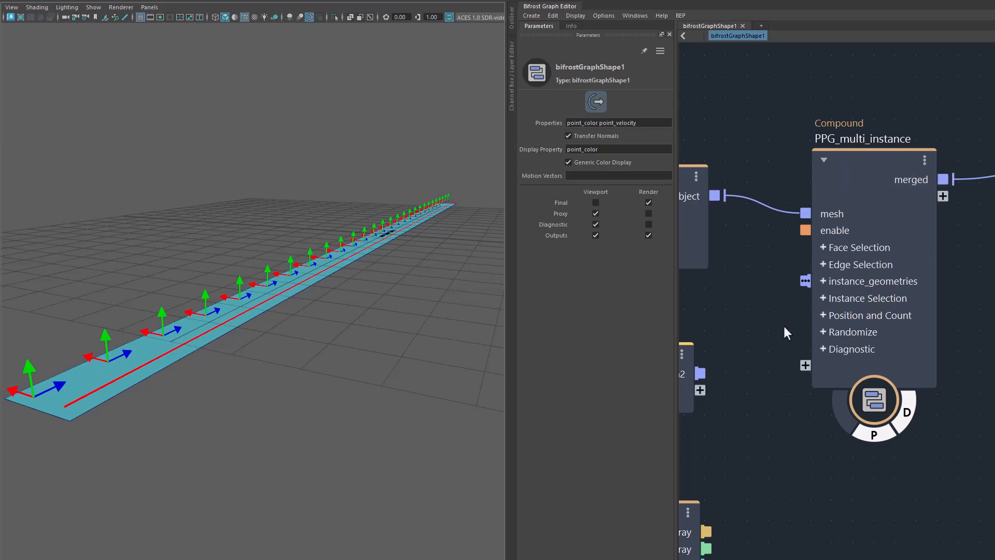
Step: Display the parameters of the PPG_multi_instance node and examine the instance axes along the plane
left_click(875, 160)
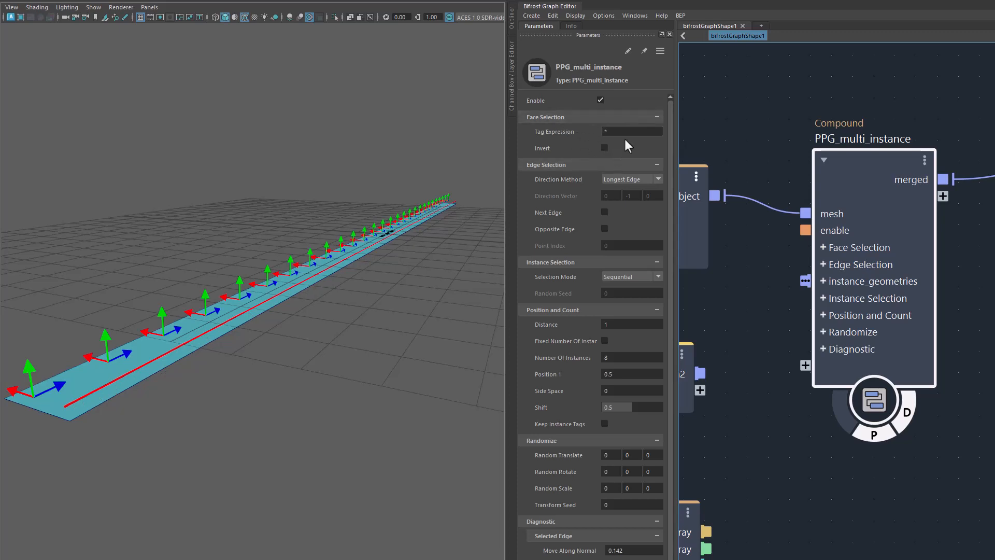
left_click_drag(306, 362, 310, 379, "alt")
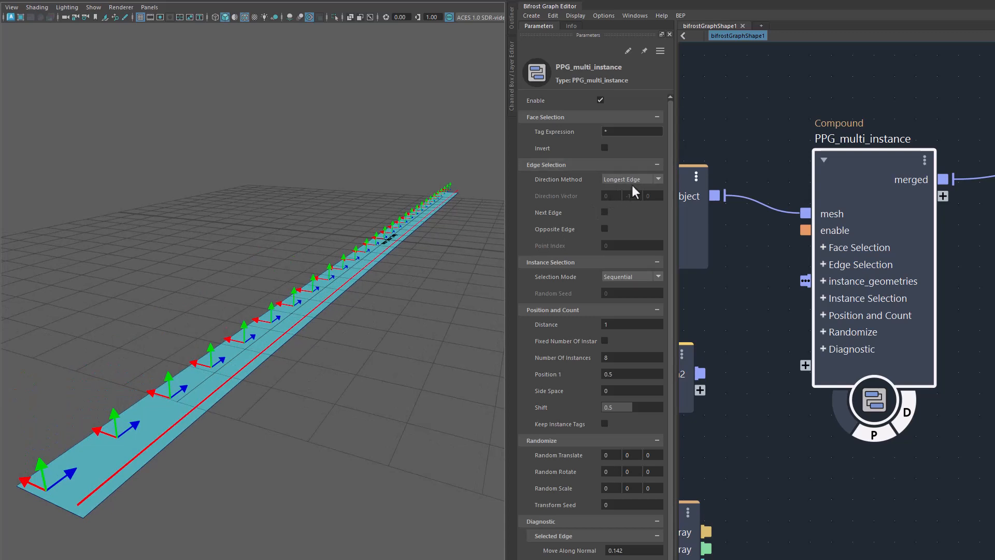
right_click_drag(383, 371, 323, 374, "alt")
middle_click_drag(323, 375, 318, 360, "alt")
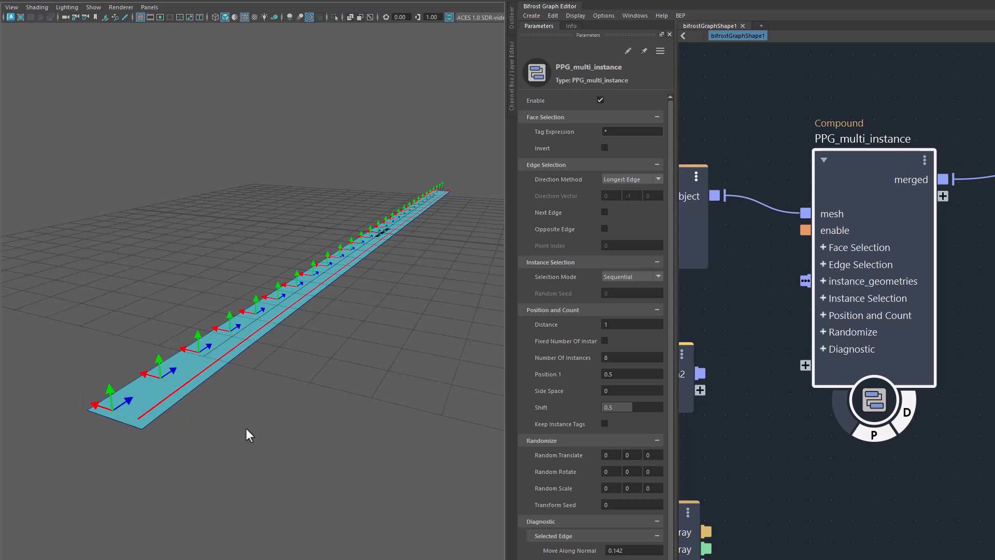
left_click_drag(245, 428, 273, 408, "alt")
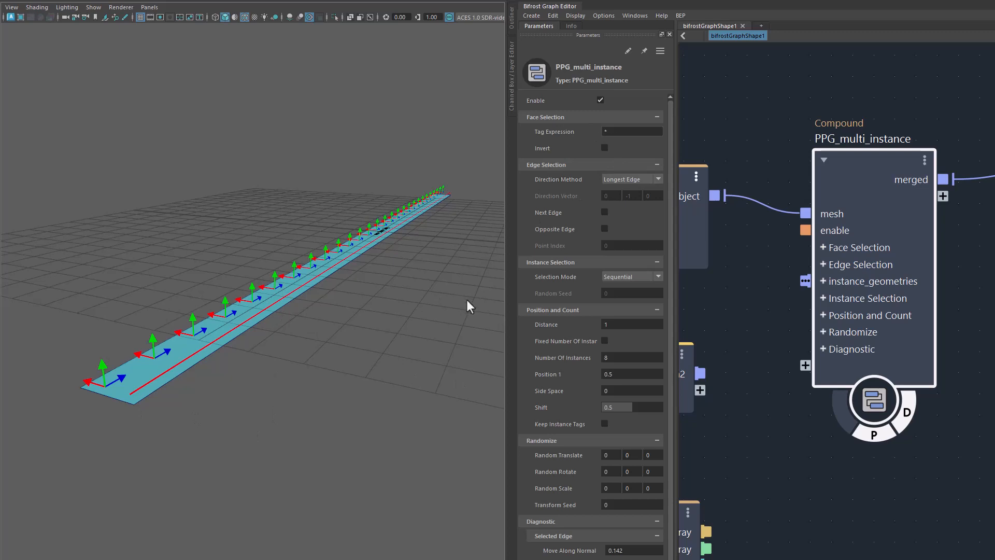
left_click_drag(383, 343, 326, 368, "alt")
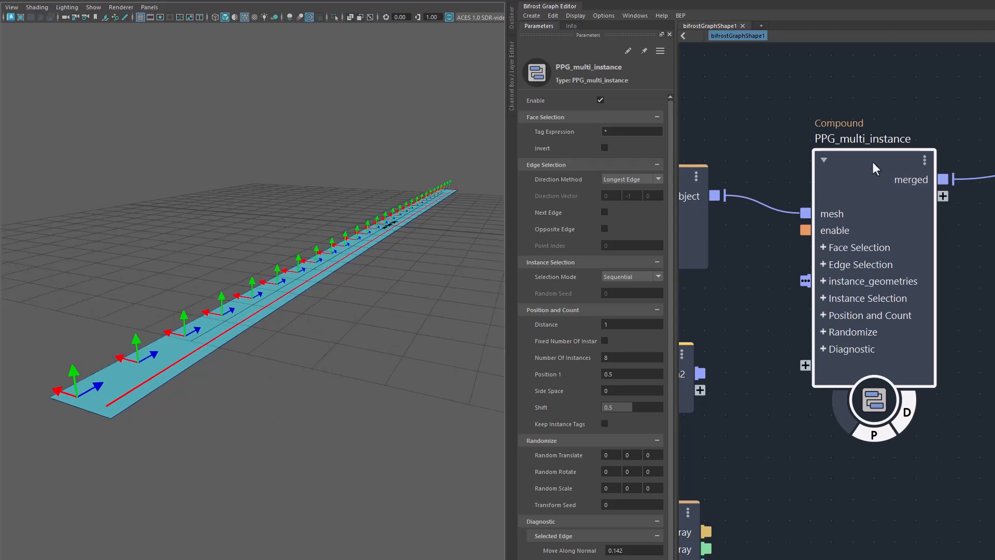
left_click(632, 131)
Step: Unhide the letter5 mesh, inspect its orientation against the instance axes on the plane, and hide it again
left_click(512, 25)
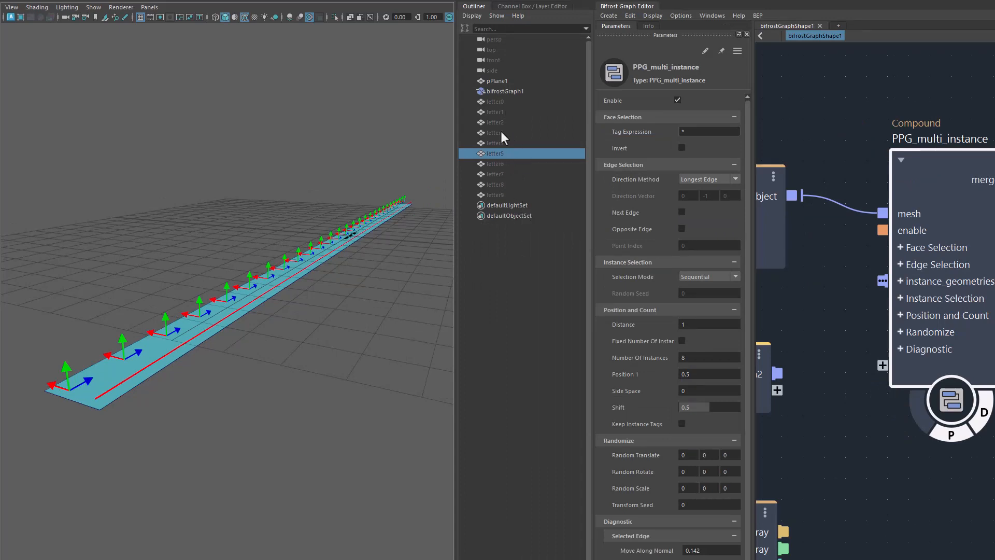
key("shift+h")
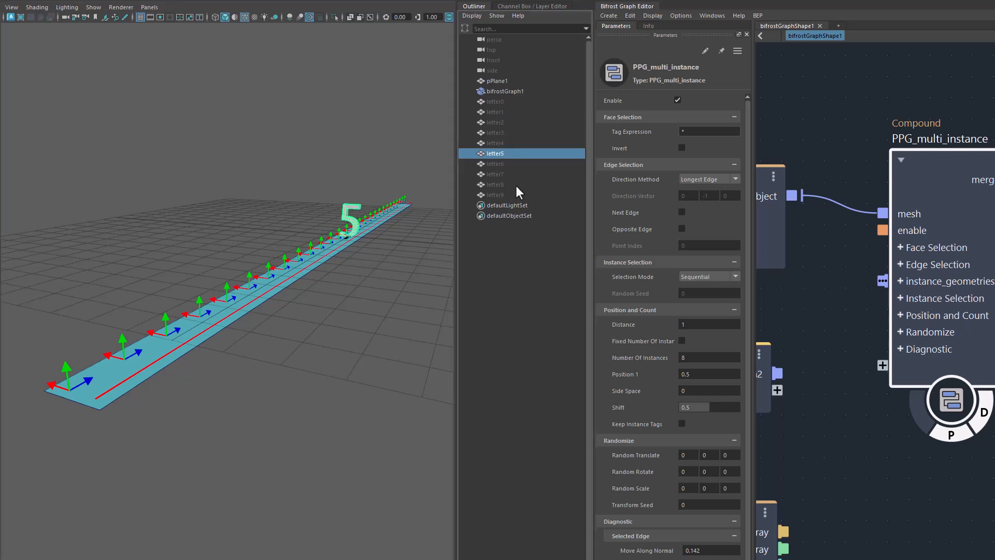
scroll(356, 381, "up", 4)
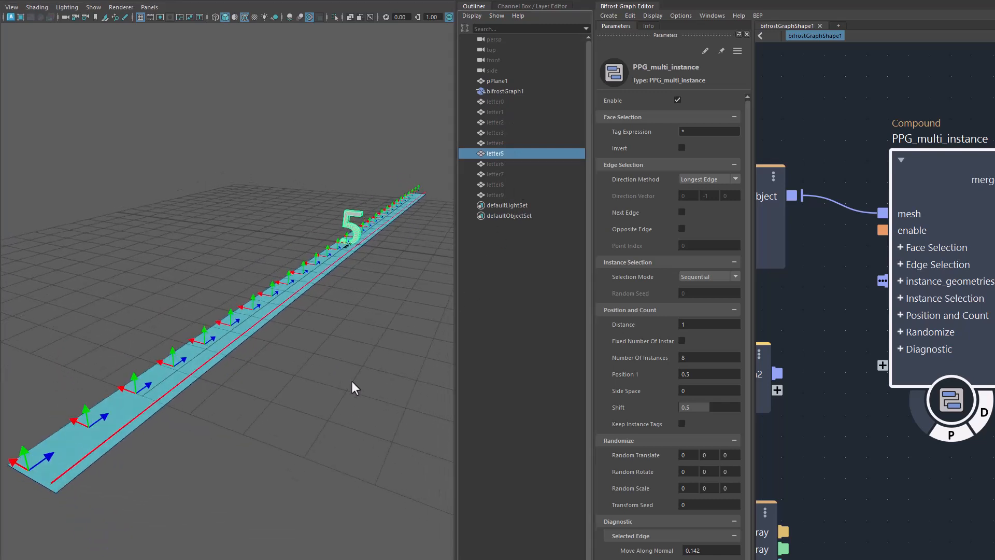
scroll(332, 396, "up", 2)
middle_click_drag(338, 394, 270, 428, "alt")
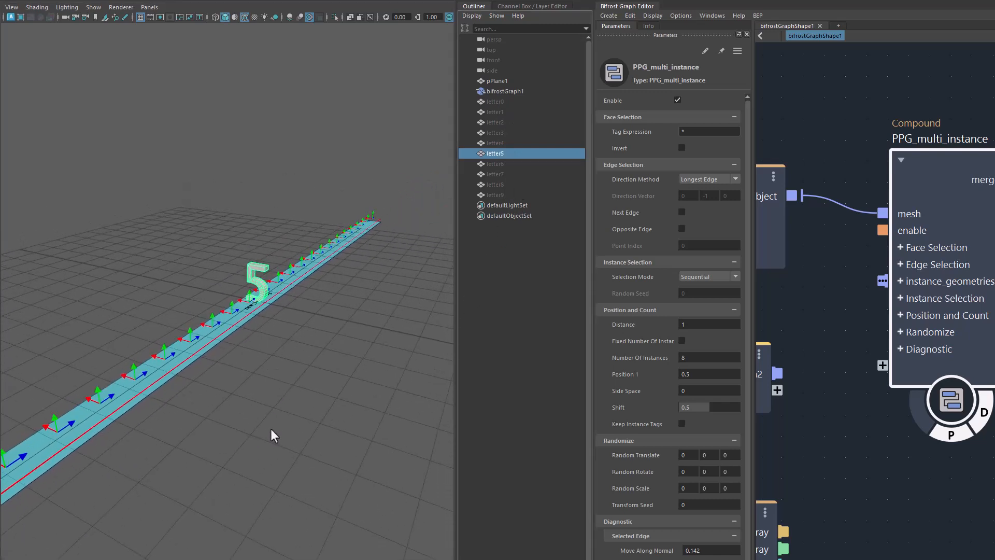
scroll(318, 418, "up", 5)
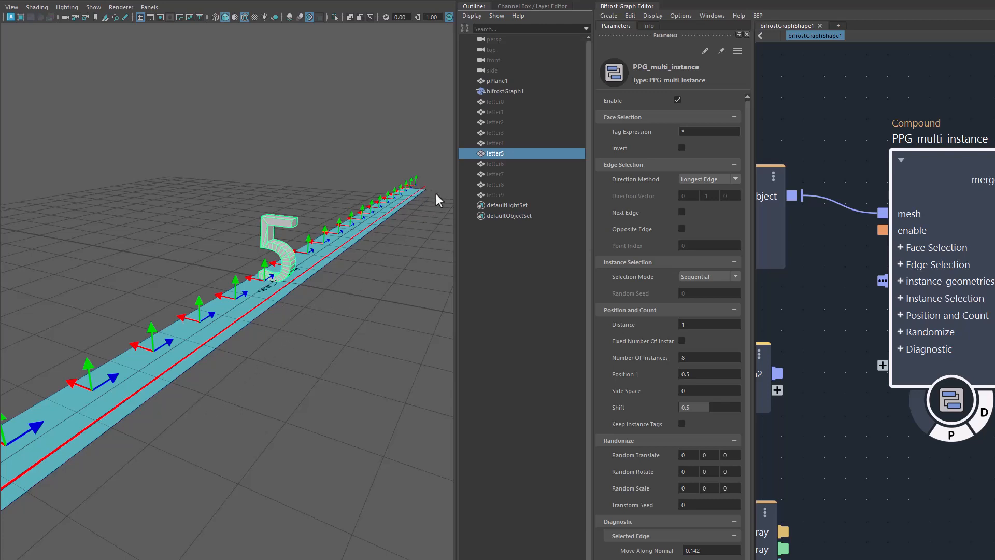
left_click_drag(353, 366, 267, 361, "alt")
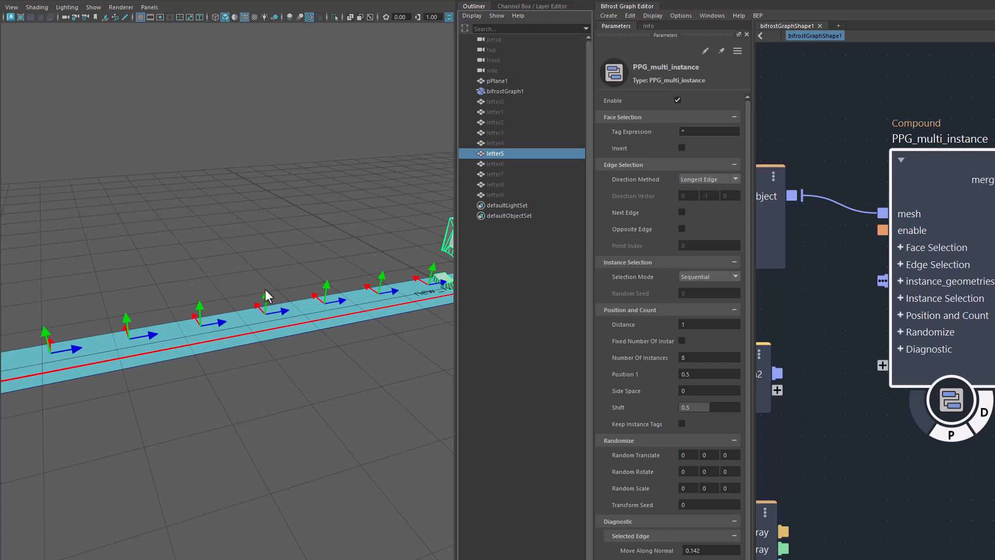
left_click_drag(348, 380, 352, 234, "alt")
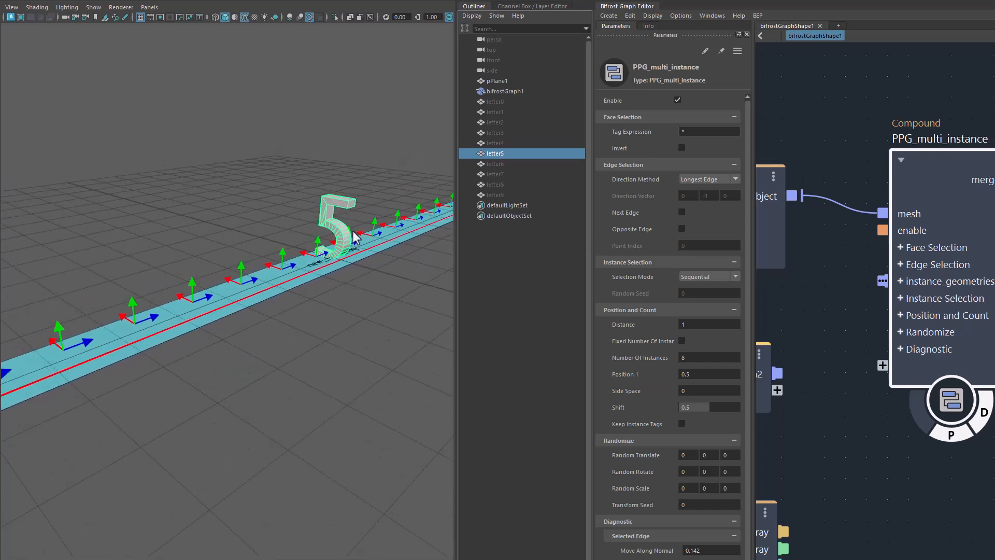
left_click_drag(281, 349, 229, 326, "alt")
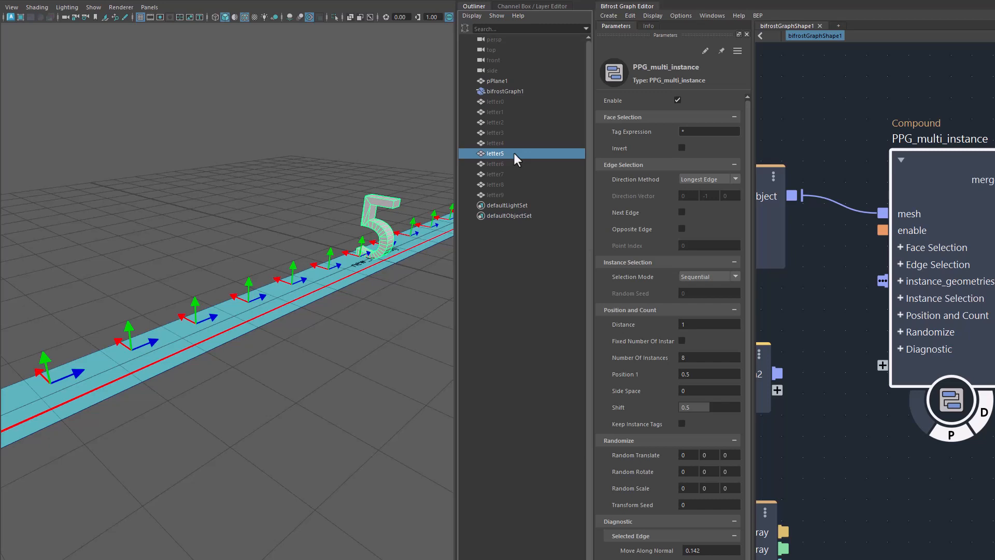
key("ctrl+h")
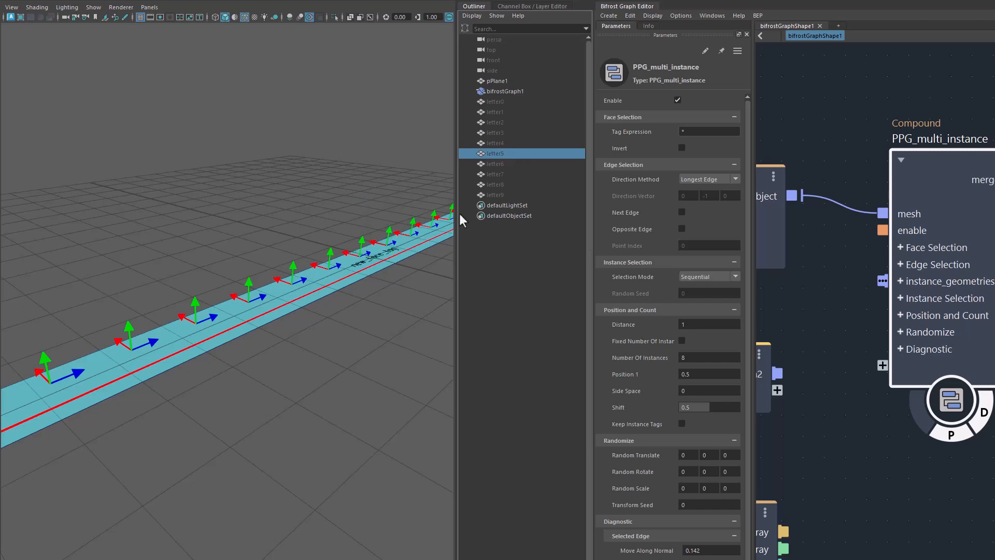
Step: Select the pPlane1 mesh, collapse the Outliner, and bring the whole strip into view
left_click(502, 80)
left_click(475, 7)
left_click_drag(405, 296, 332, 354, "alt")
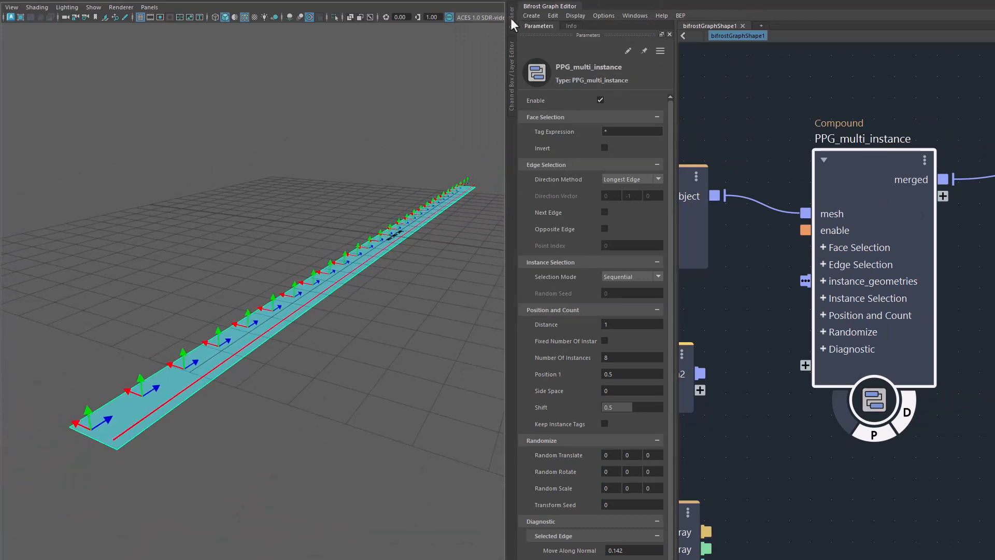
Step: Review the hidden letter0 to letter9 meshes in the Outliner and reselect pPlane1
left_click(511, 18)
left_click(501, 102)
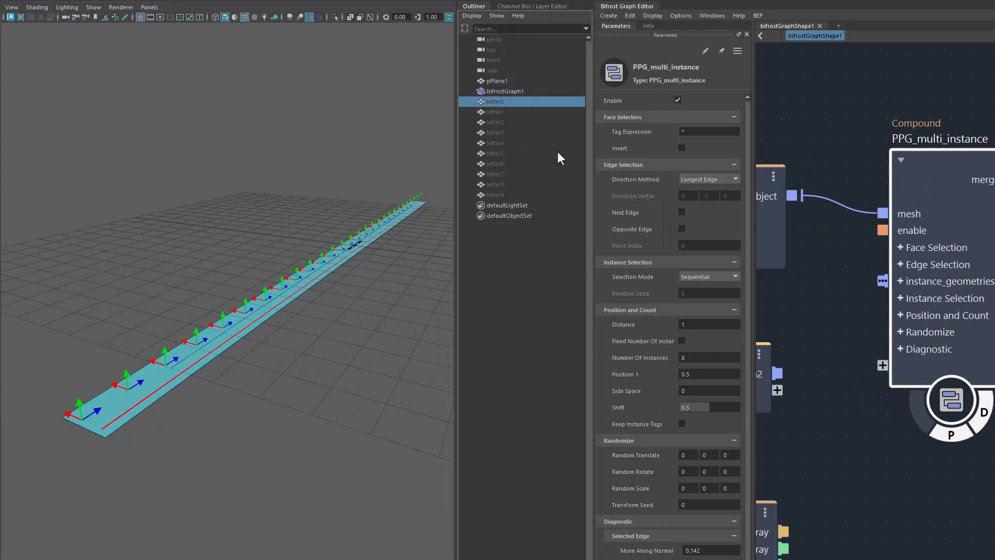
left_click(503, 195, "shift")
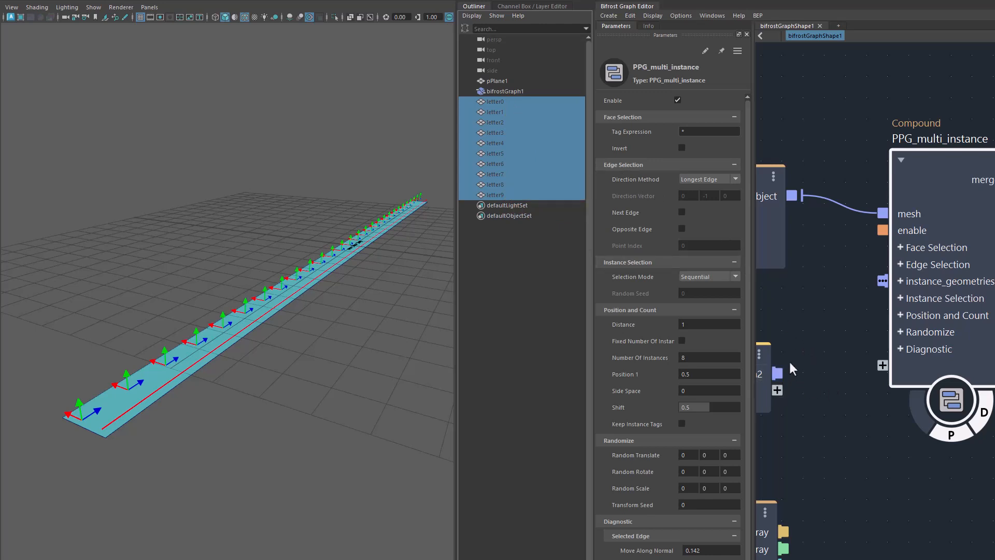
left_click(493, 83)
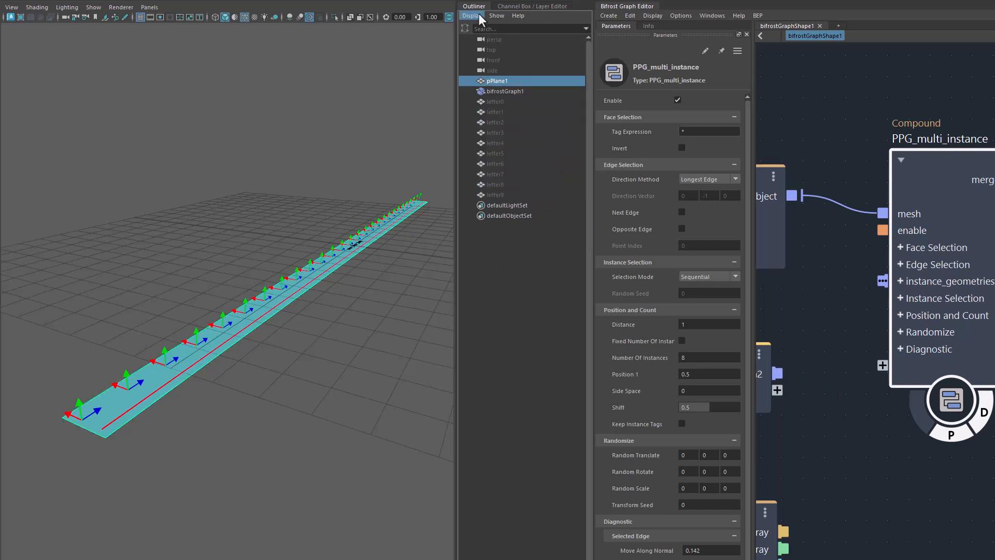
left_click(476, 7)
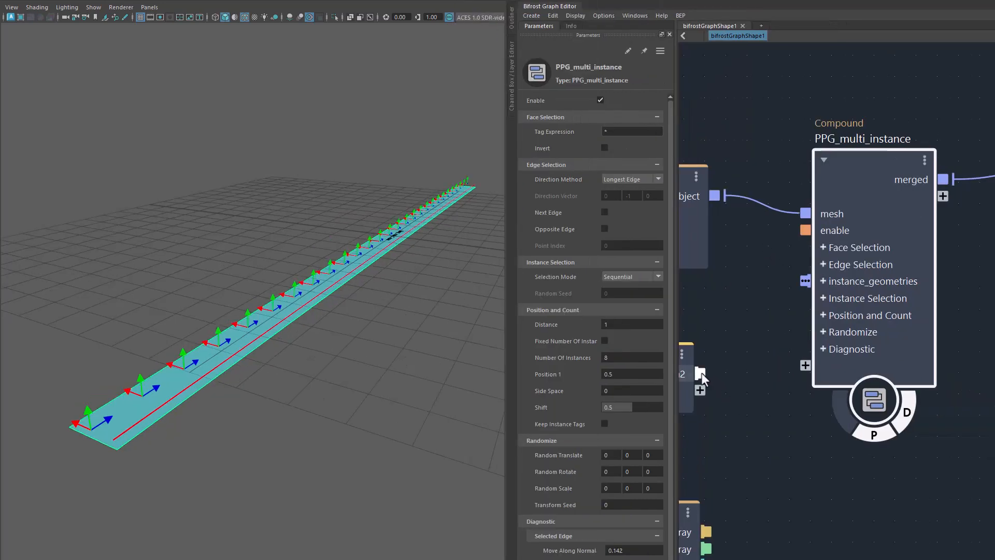
Step: Connect the mesh2 output to the instance_geometries input of PPG_multi_instance and inspect the instances along the plane
left_click_drag(701, 373, 809, 281)
left_click_drag(365, 434, 335, 396, "alt")
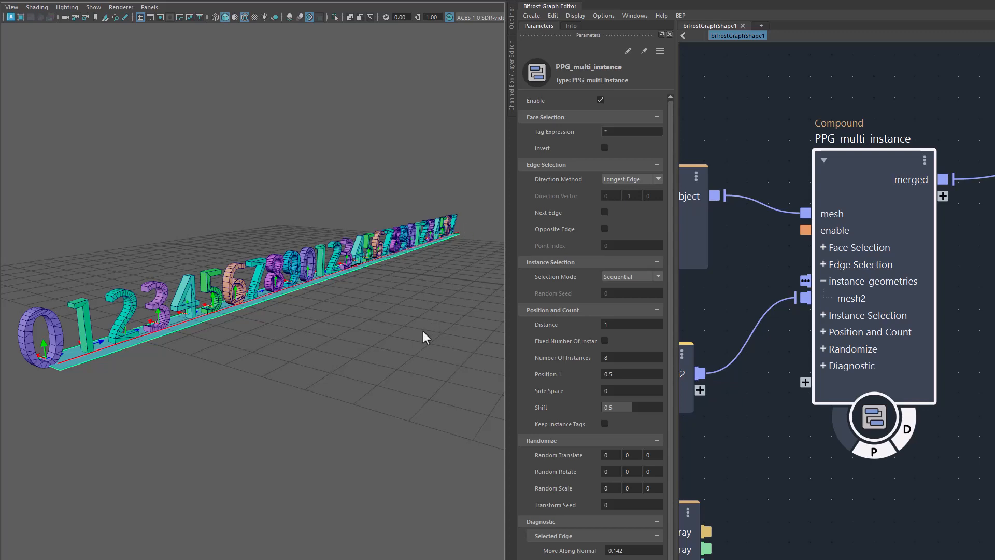
left_click_drag(423, 331, 495, 363, "alt")
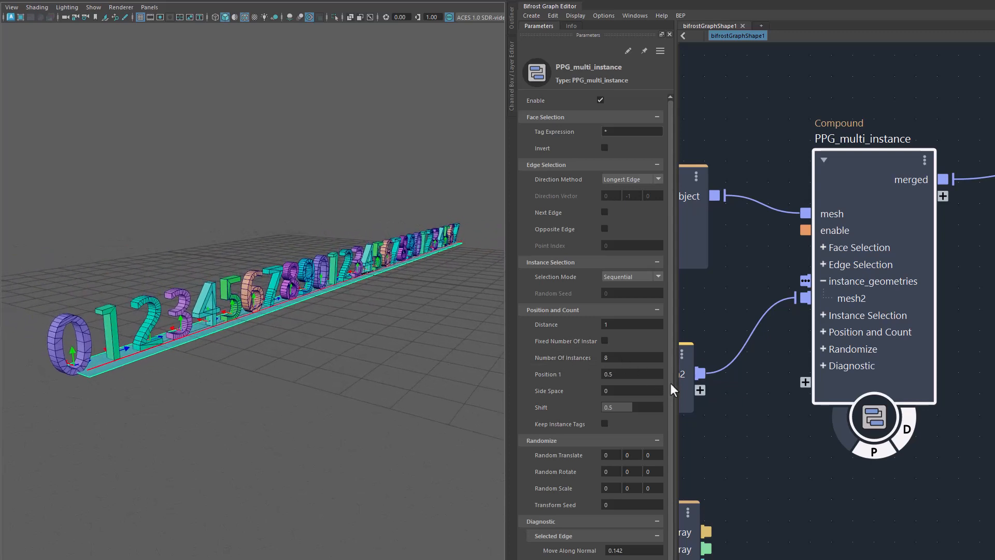
mouse_move(714, 411)
middle_mouse_down("alt")
mouse_move(850, 409)
mouse_move(732, 415)
middle_mouse_up("alt")
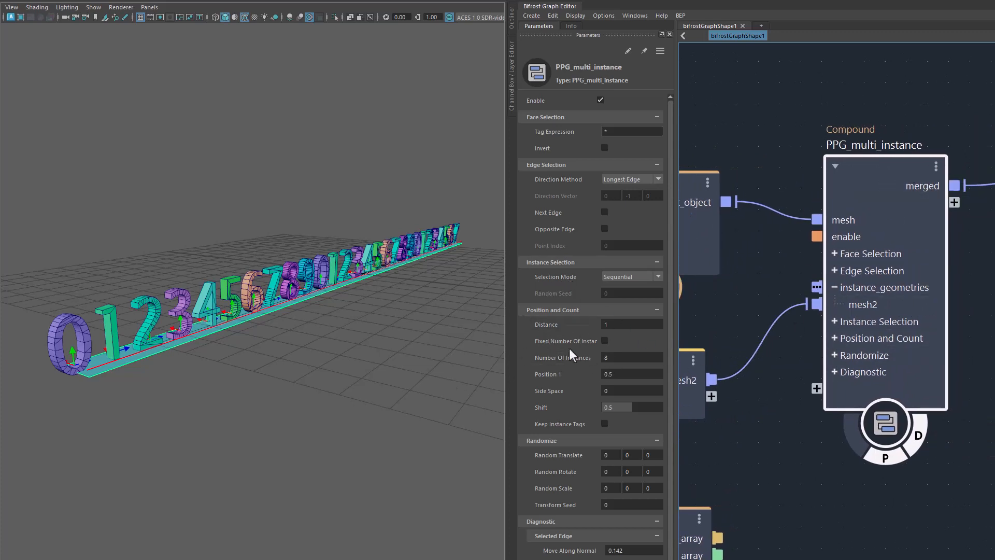
right_click_drag(372, 455, 399, 430, "alt")
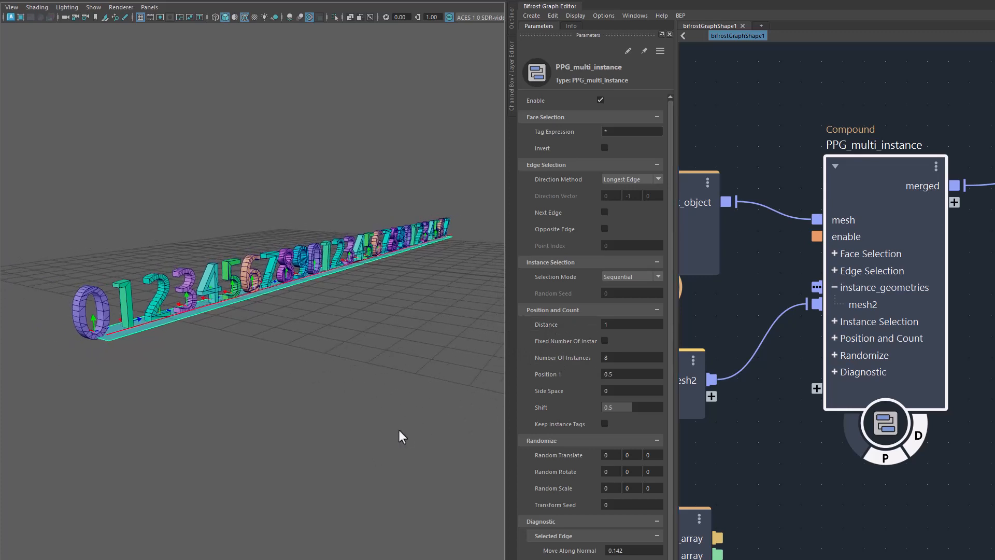
left_click_drag(399, 430, 356, 434, "alt")
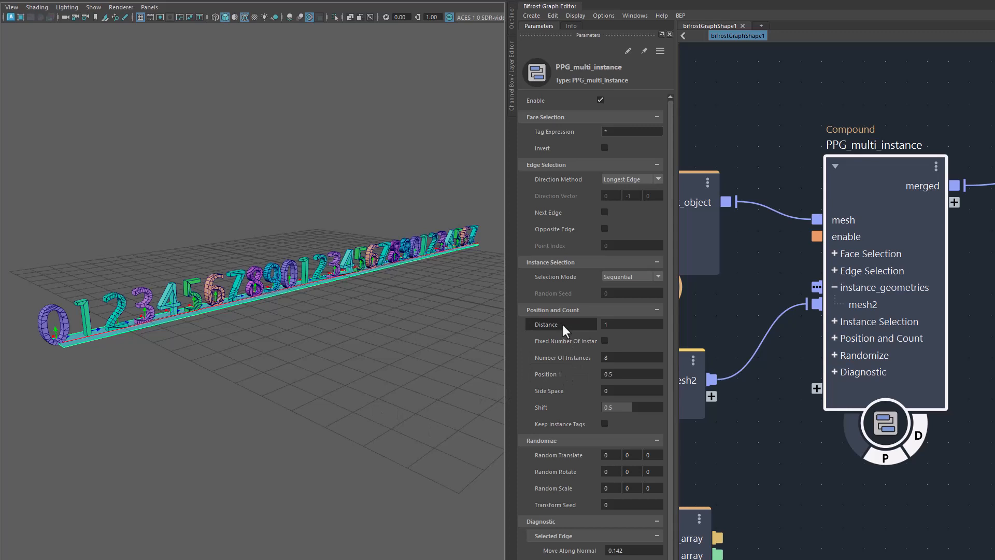
Step: Try a wider instance spacing with Distance at about 1.468, and restore it to 1
left_click_drag(562, 324, 601, 325)
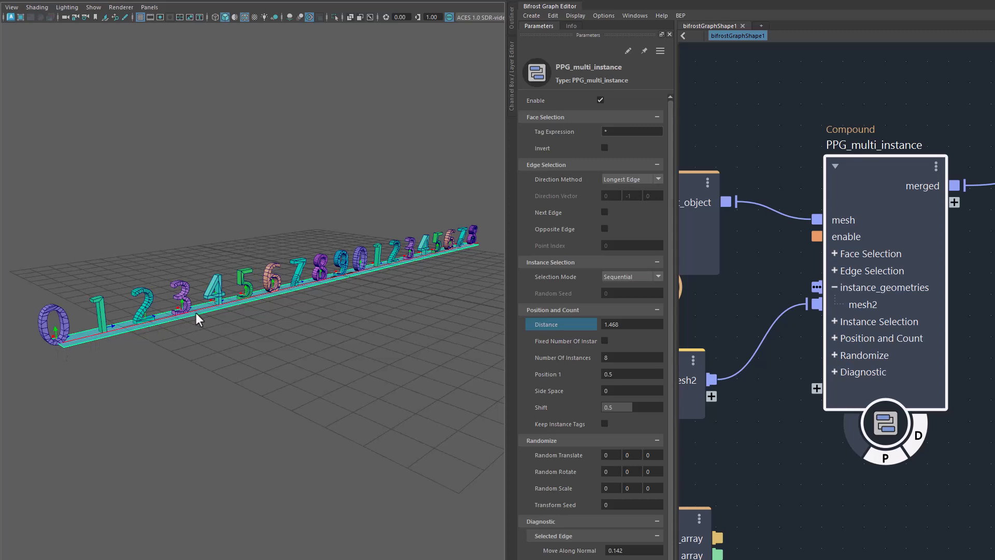
left_click(637, 323)
type("1")
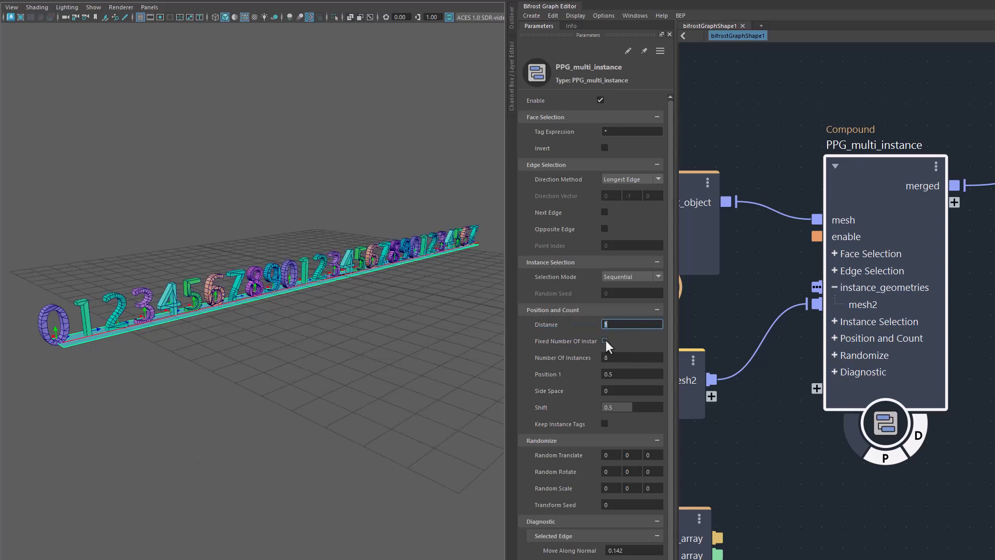
Step: Try the fixed number of instances option with 8 instances and turn it off again
left_click(605, 341)
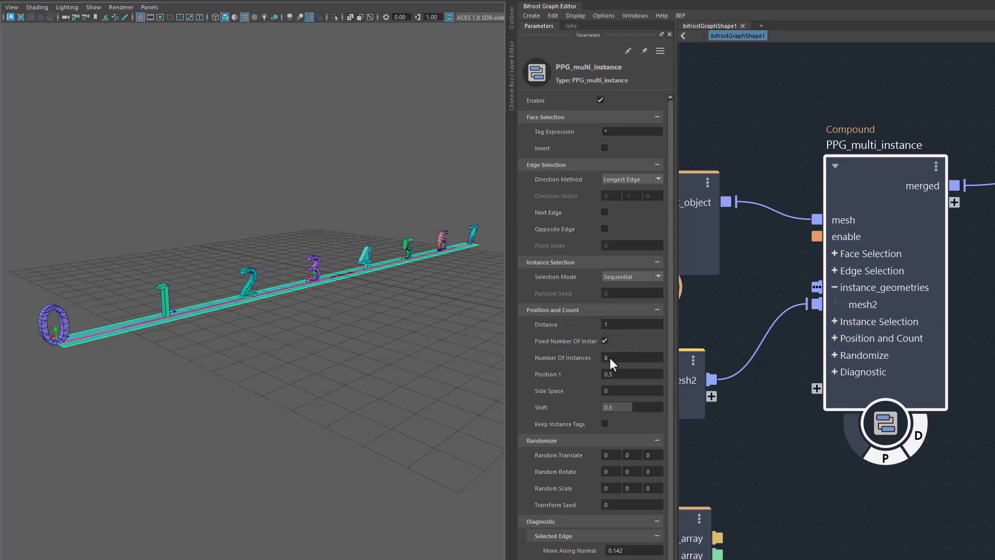
left_click(605, 340)
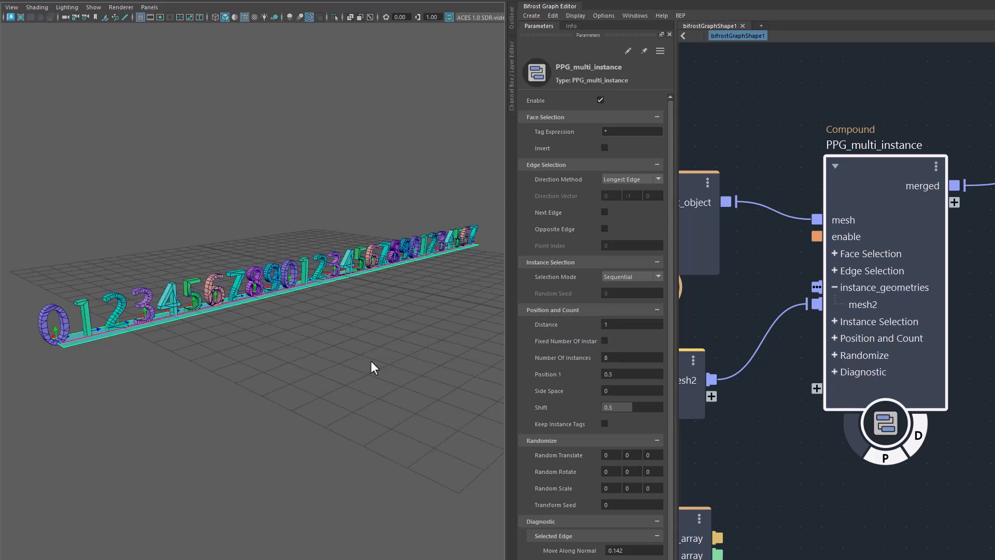
Step: Activate the transform manipulator on the selected plane and inspect the row of instanced numbers
key("w")
left_click_drag(372, 269, 388, 308)
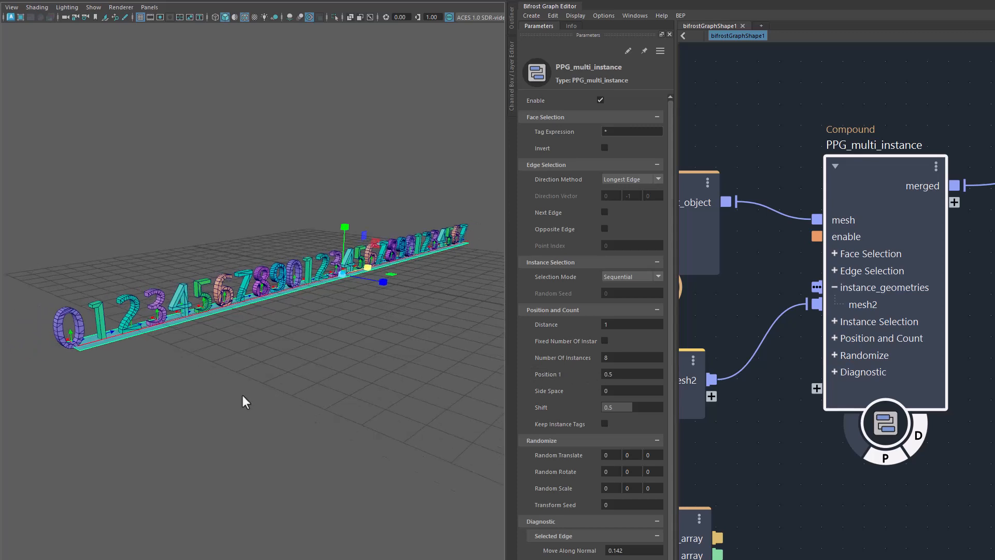
mouse_move(242, 395)
left_mouse_down("alt")
mouse_move(269, 394)
mouse_move(249, 408)
left_mouse_up("alt")
right_click_drag(250, 408, 332, 422, "alt")
Step: Try Position 1 at 0, inspect how the numbers sit across the plane, and restore it to 0.5
left_click_drag(578, 374, 303, 428)
left_click(611, 374)
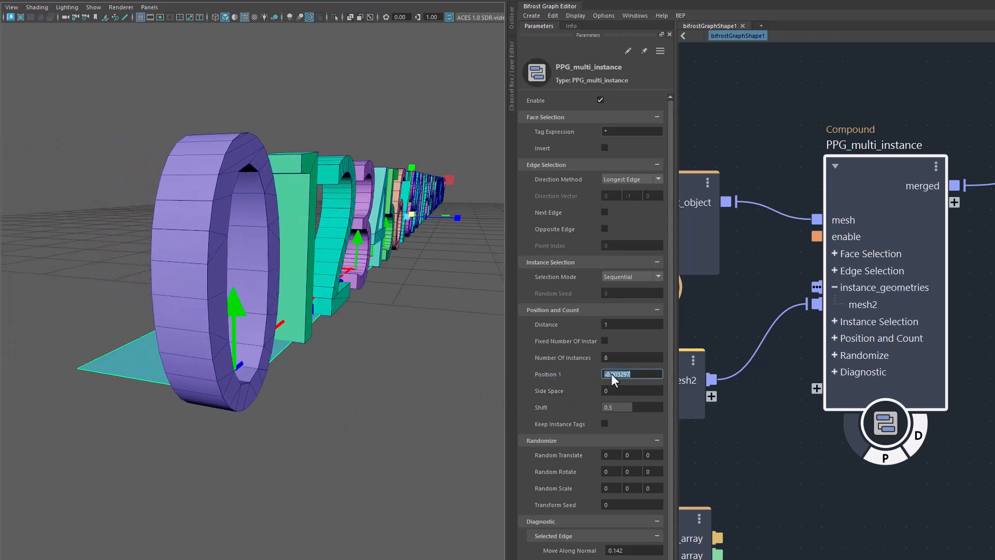
type("0")
key("Return")
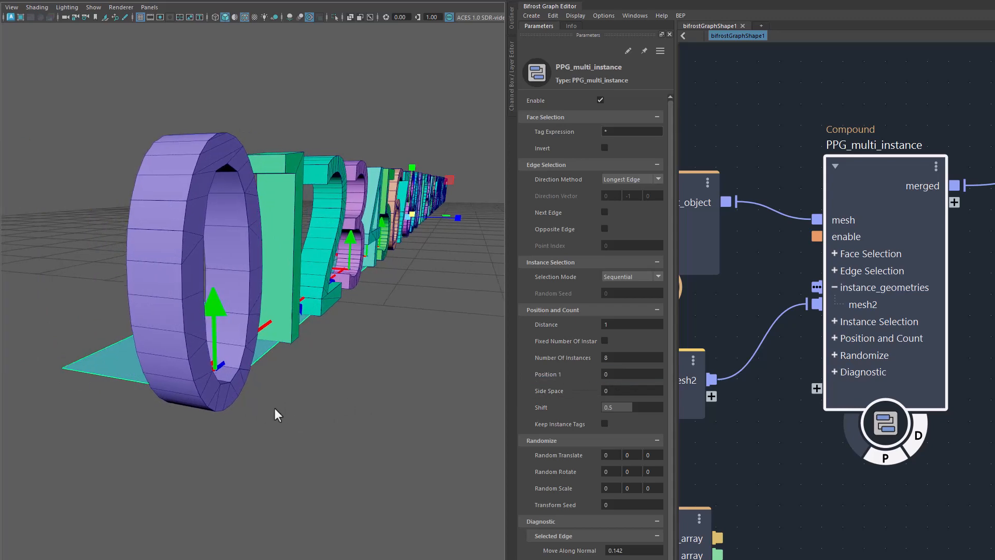
left_click_drag(275, 409, 185, 390, "alt")
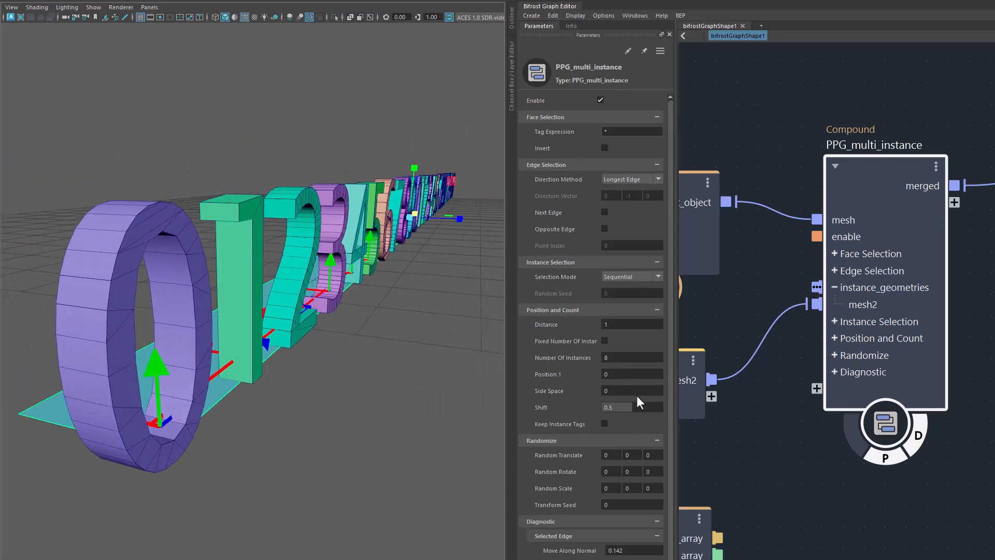
left_click(627, 374)
key("Return")
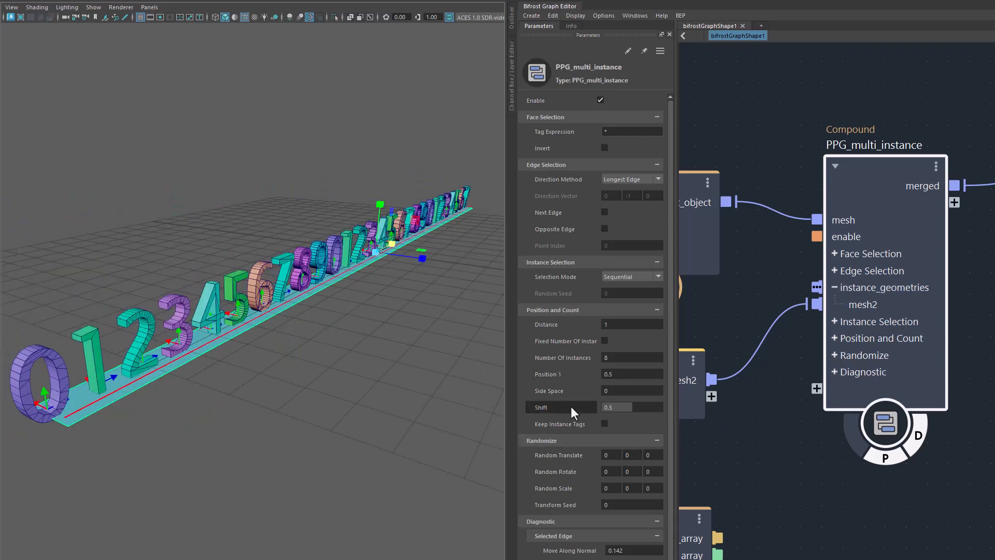
Step: Increase the Side Space of the instances to about 2.068
mouse_move(552, 390)
left_mouse_down()
mouse_move(870, 369)
mouse_move(555, 381)
left_mouse_up()
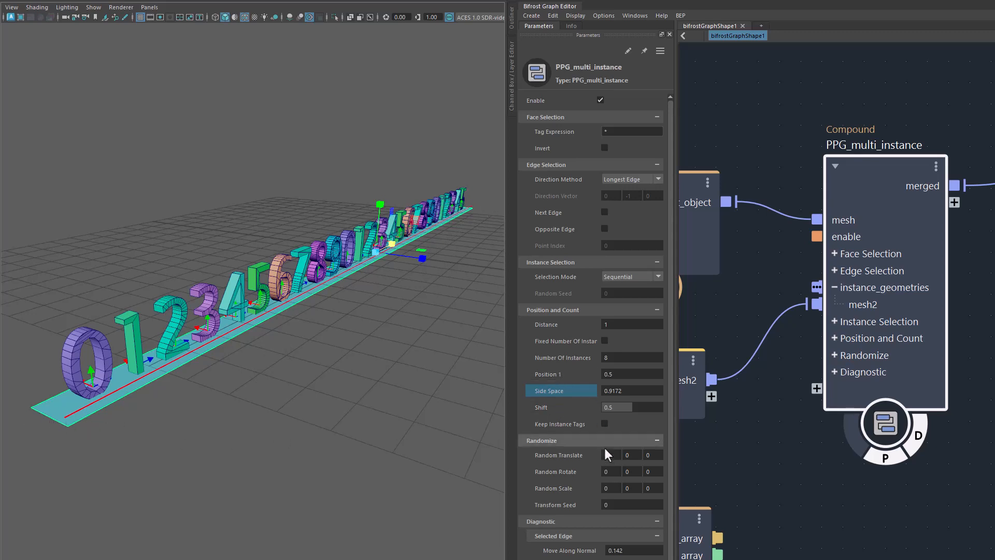
left_click_drag(559, 391, 644, 393)
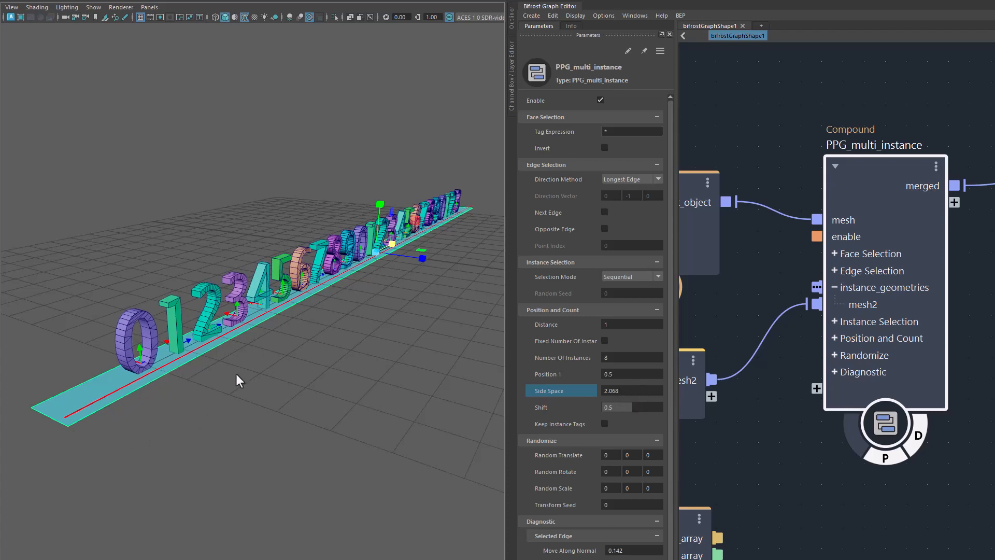
Step: Try the instances' Shift at about 0.0066 and at 1, inspect the row along the plane, and restore it to 0.5
left_click_drag(319, 429, 366, 427, "alt")
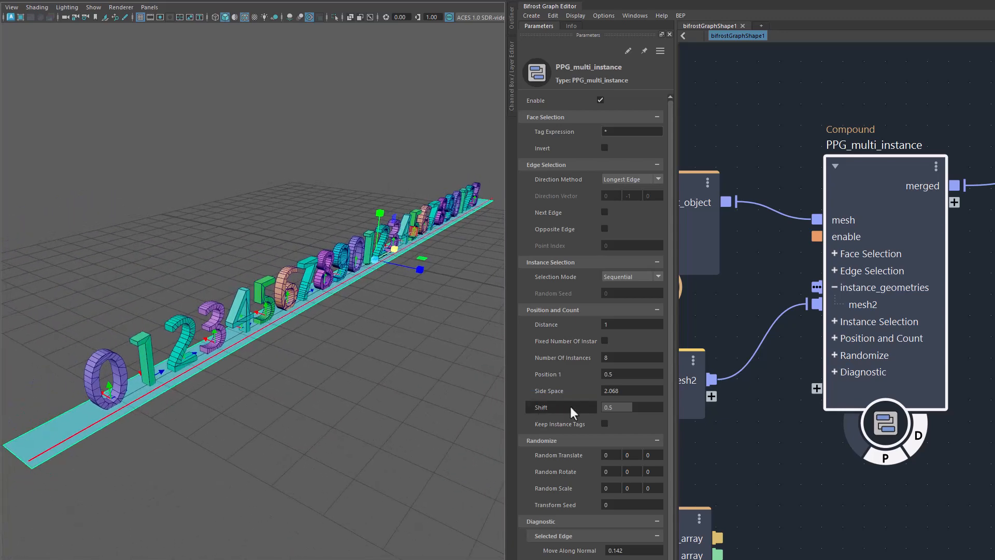
left_click_drag(571, 407, 303, 417)
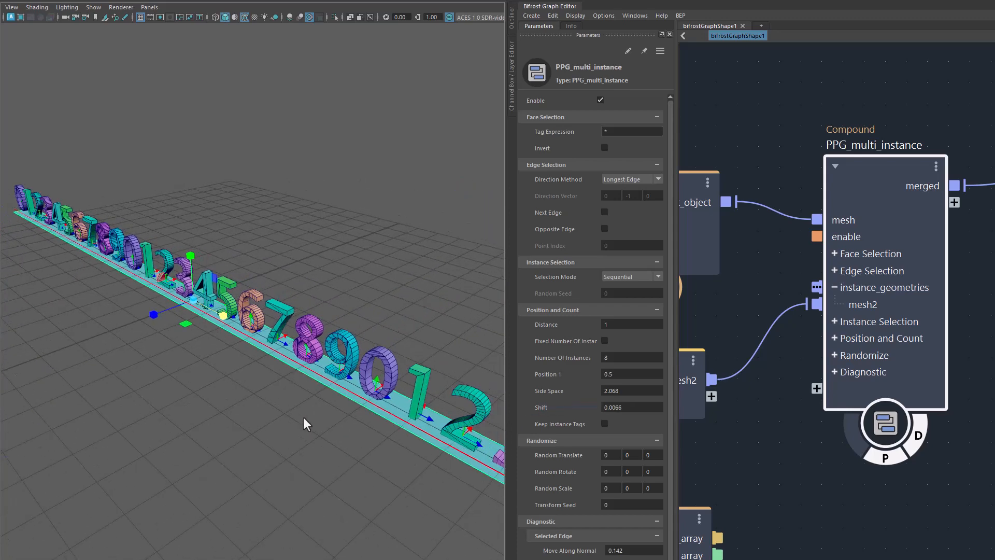
right_click_drag(303, 417, 195, 403, "alt")
middle_click_drag(280, 431, 228, 406, "alt")
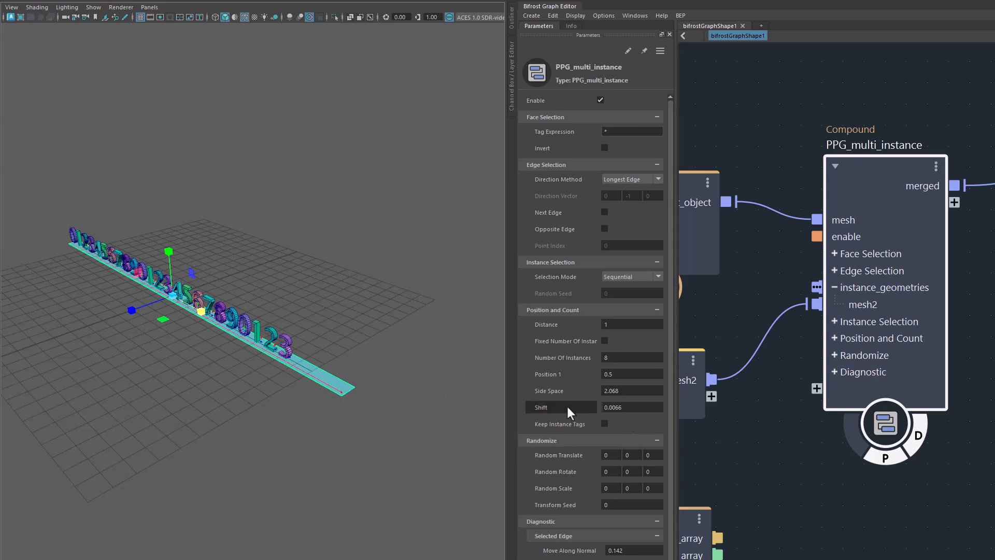
left_click_drag(567, 404, 641, 410)
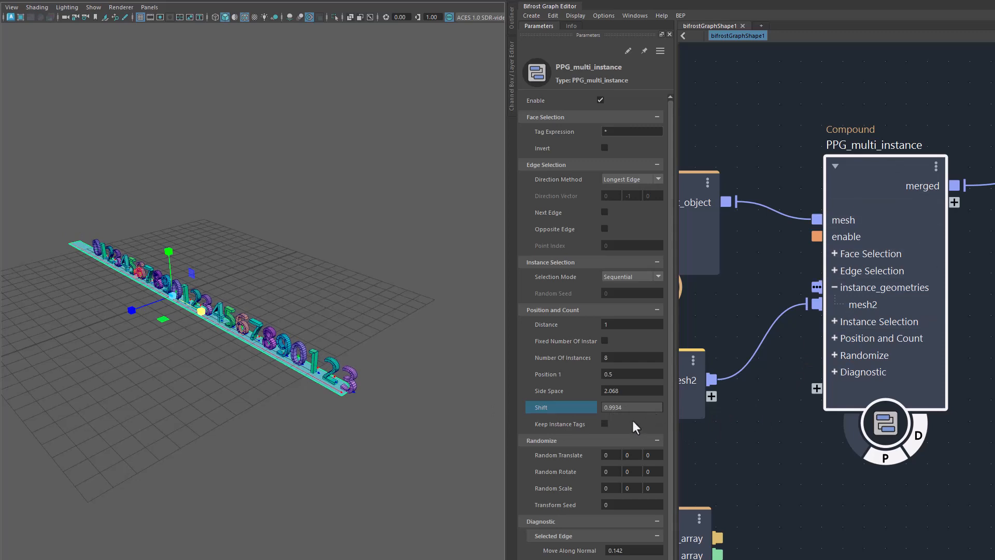
left_click_drag(569, 405, 602, 409)
left_click(624, 407)
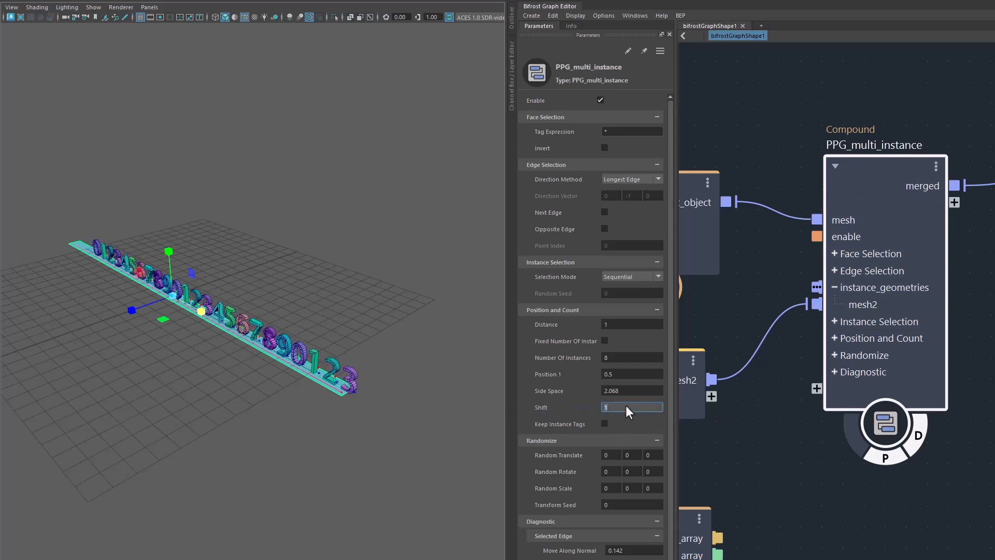
type(".5")
key("Return")
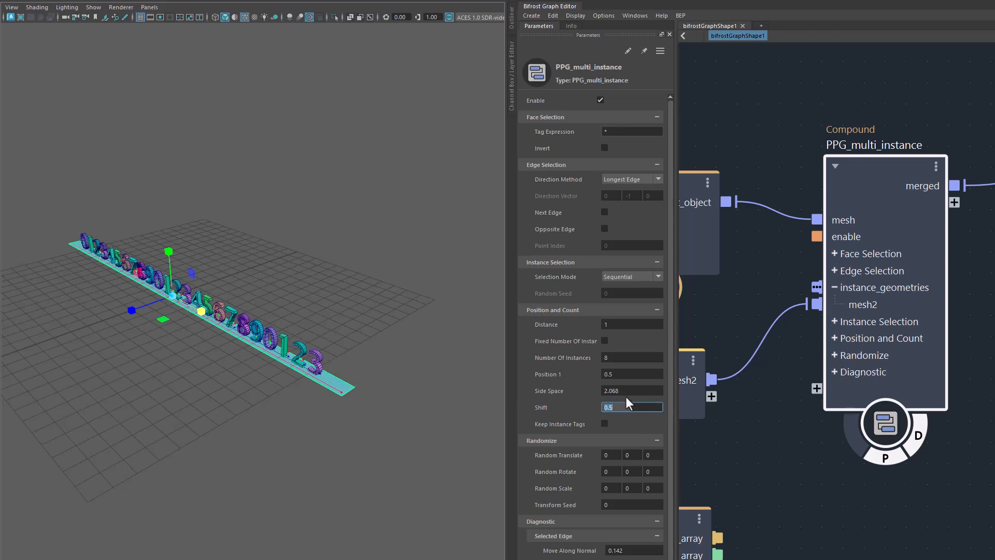
Step: Set the Side Space of the instances to 0
left_click(624, 390)
type("0")
key("Return")
Step: Try a Random Translate of about 1.785 on the first axis of the instances and reset it to 0
left_click_drag(282, 454, 380, 430, "alt")
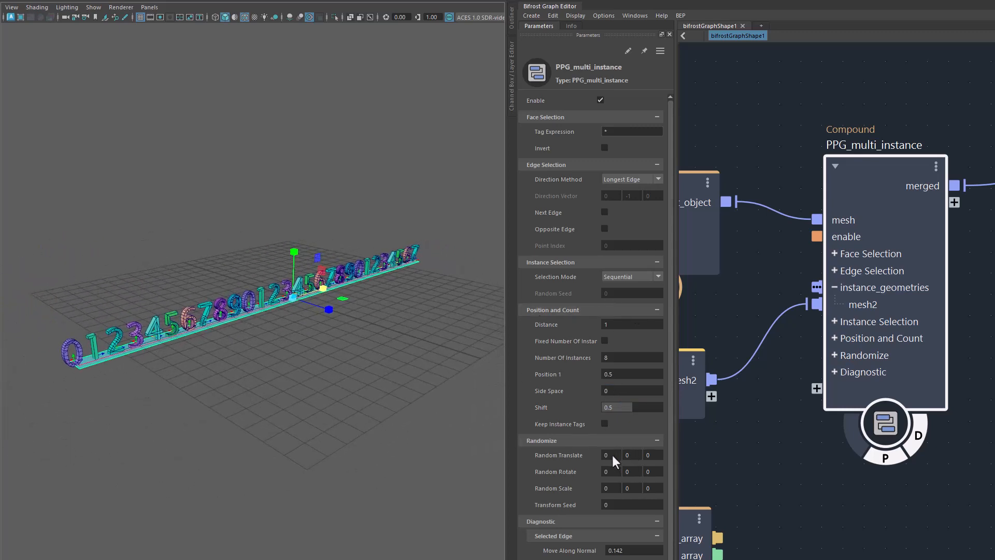
left_click_drag(660, 450, 994, 444, "ctrl")
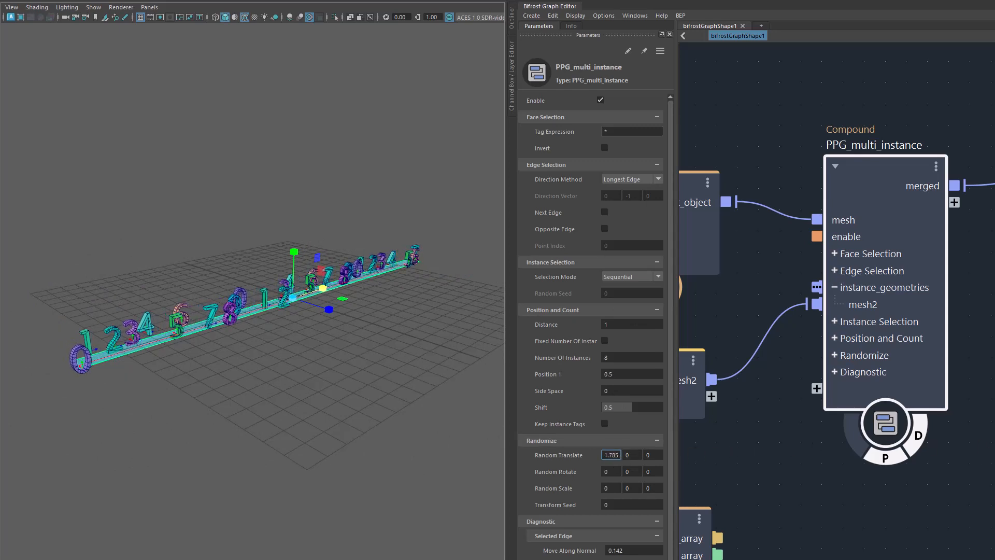
left_click_drag(334, 437, 306, 433, "alt")
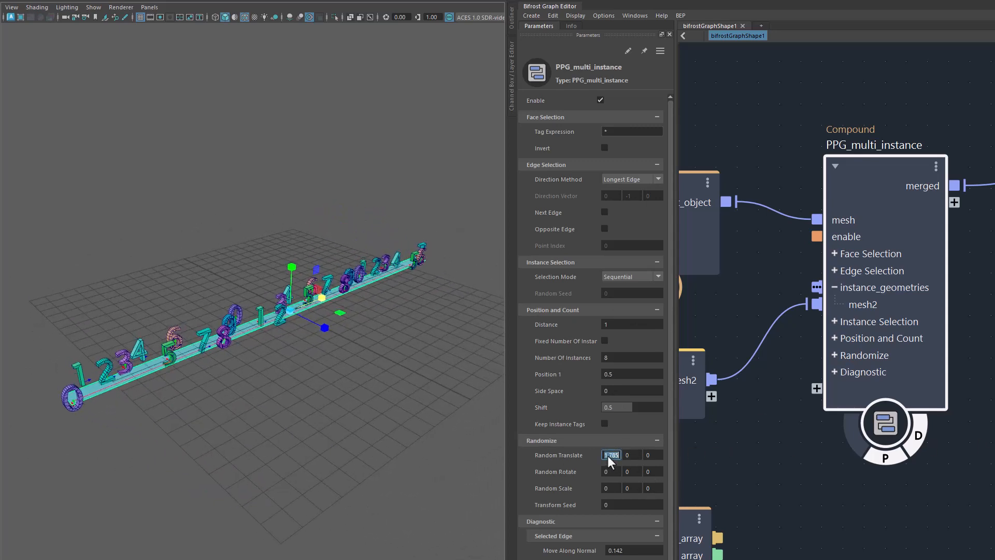
key("Return")
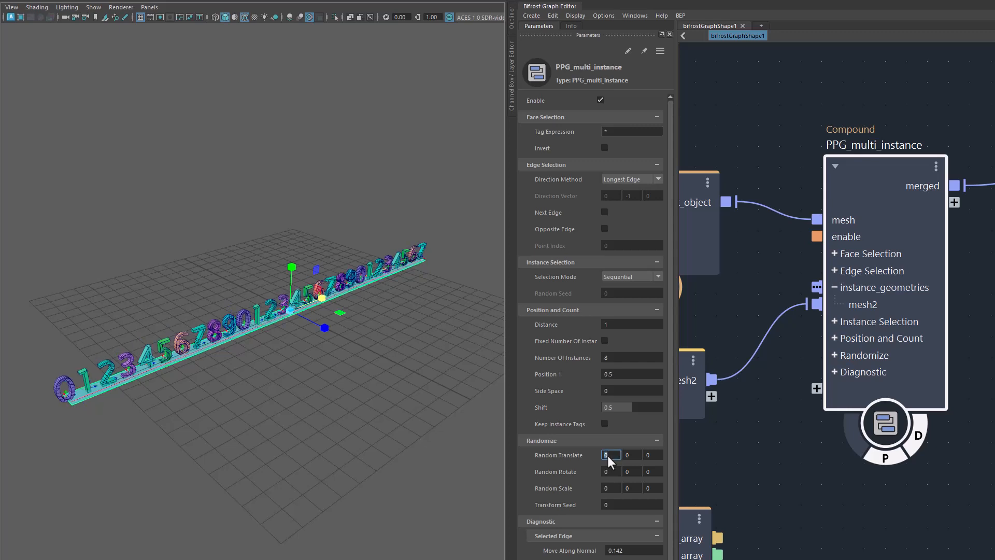
Step: Switch the instance Selection Mode to Random and inspect the order of the numbers along the plane
left_click_drag(352, 464, 332, 431, "alt")
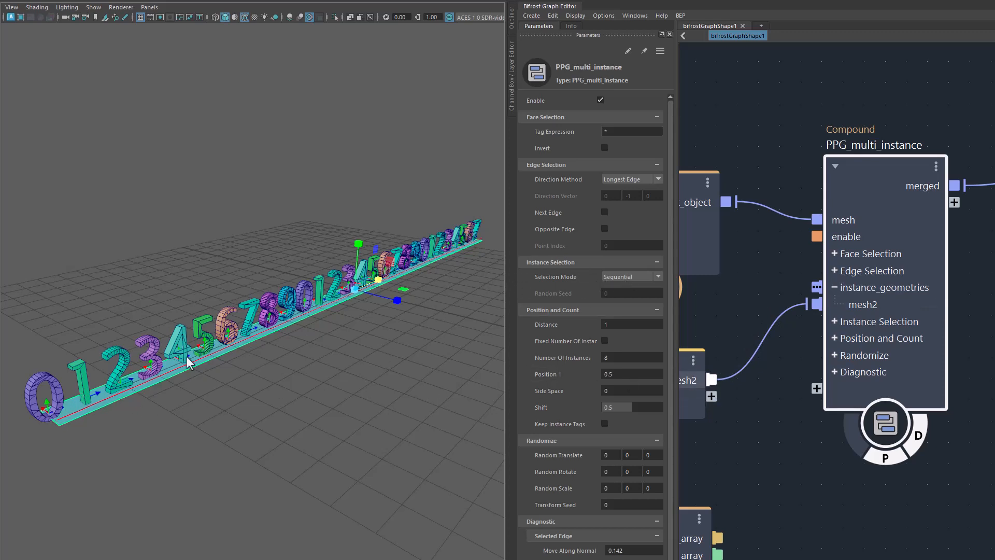
left_click(628, 277)
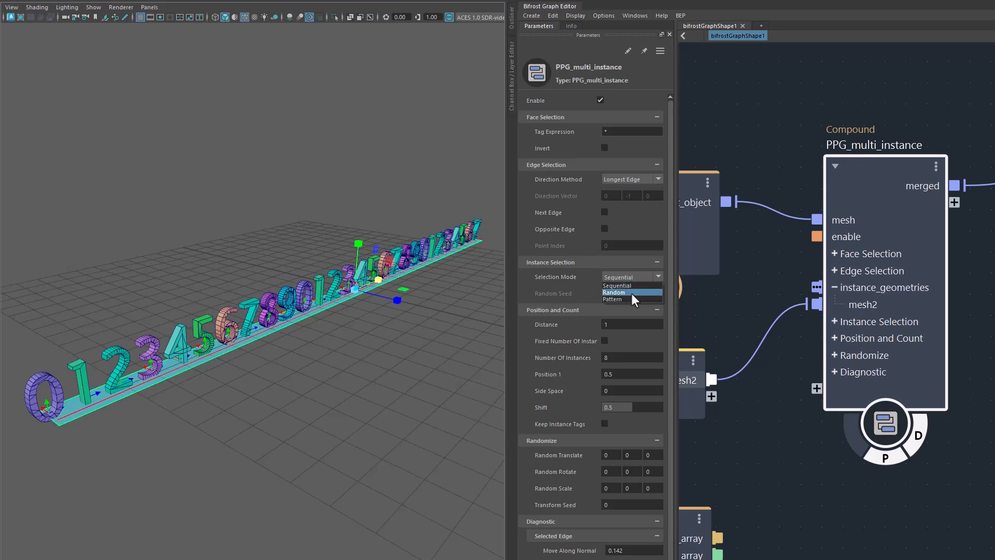
left_click(631, 292)
left_click_drag(295, 486, 327, 475, "alt")
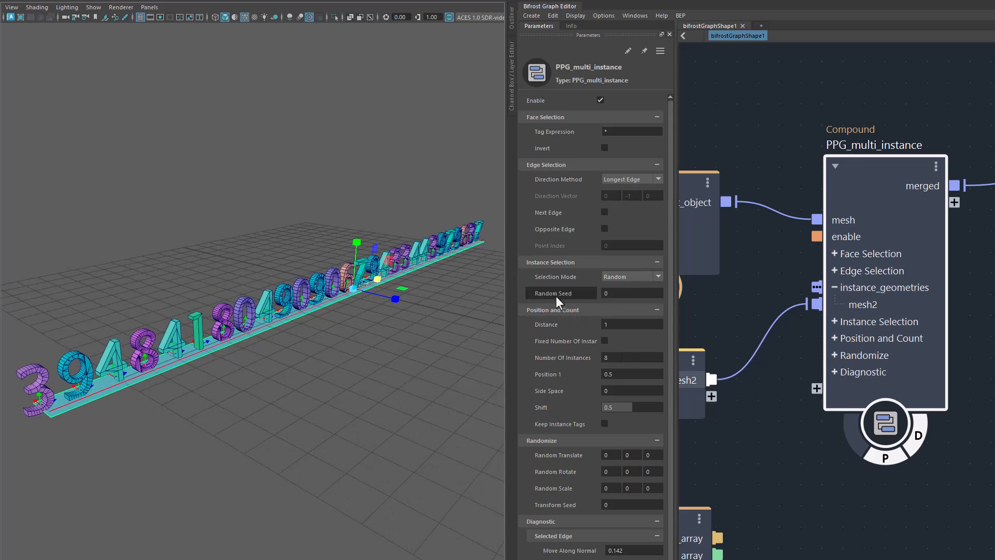
Step: Try Random Seed 2 for the instance selection and reset the seed to 0
left_click_drag(586, 294, 658, 288)
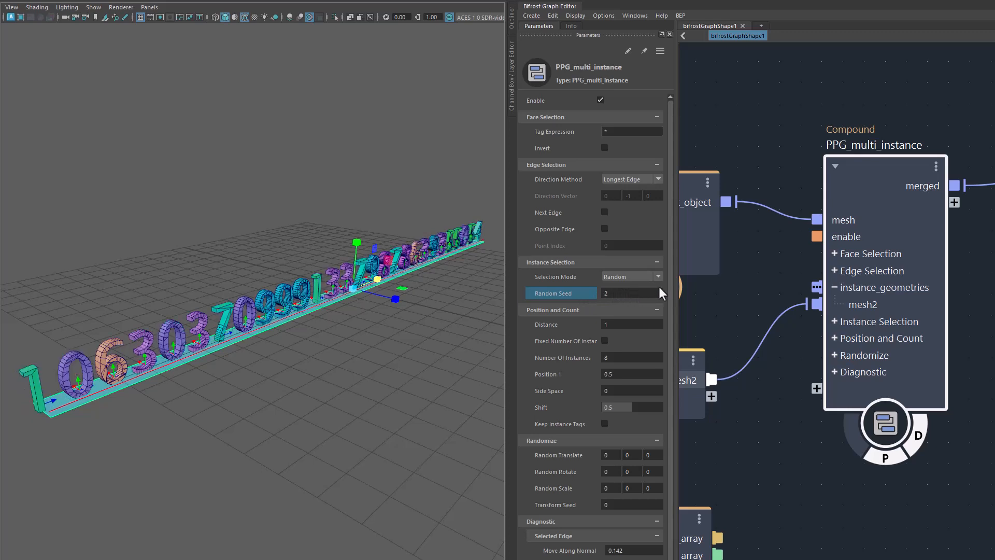
left_click_drag(288, 388, 293, 390, "alt")
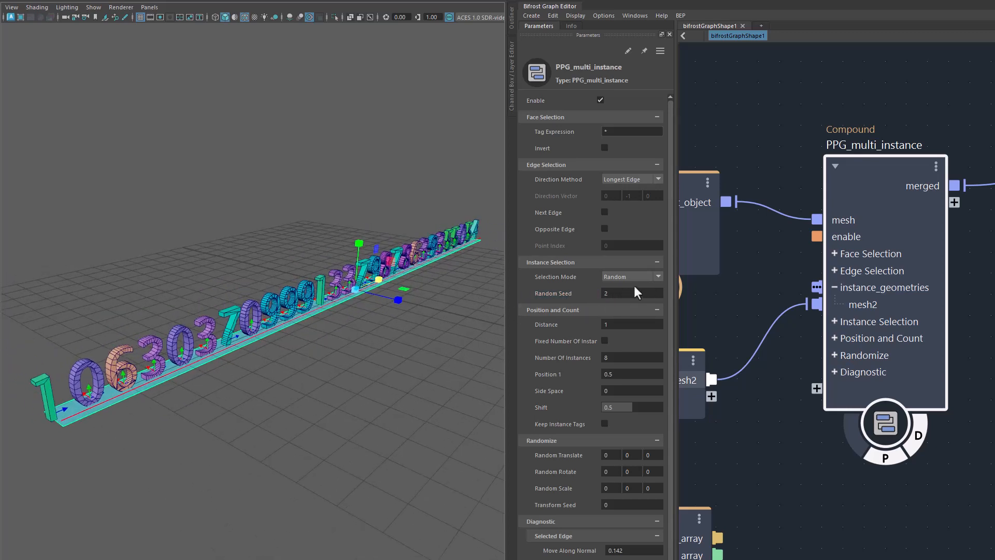
double_click(618, 292)
type("0")
key("Return")
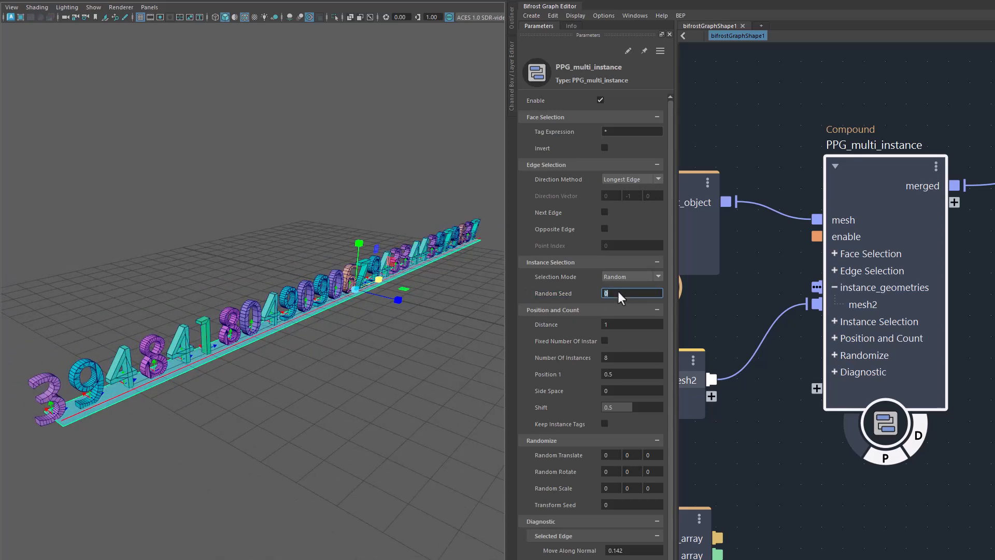
Step: Set the instance Selection Mode to Pattern
left_click(639, 276)
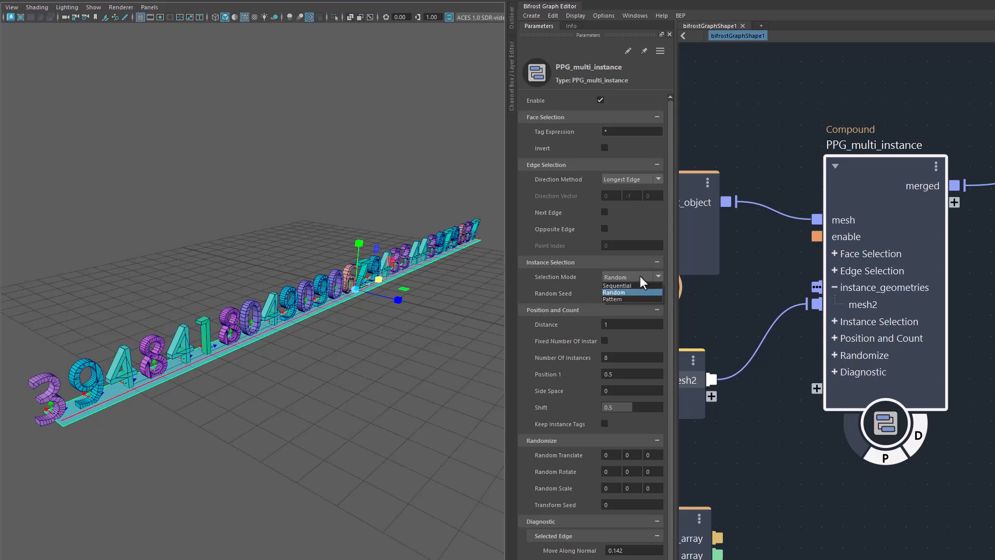
left_click(626, 299)
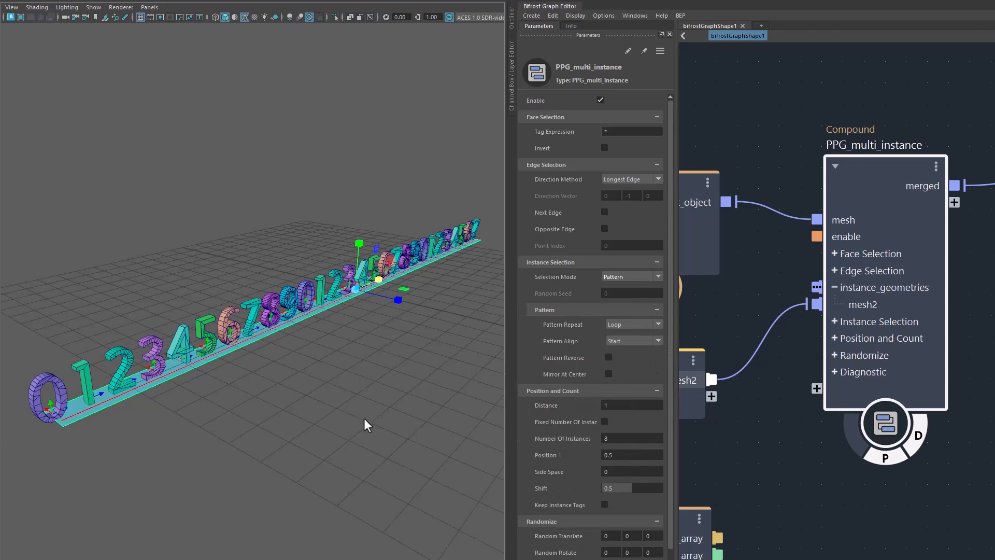
left_click_drag(359, 417, 360, 414, "alt")
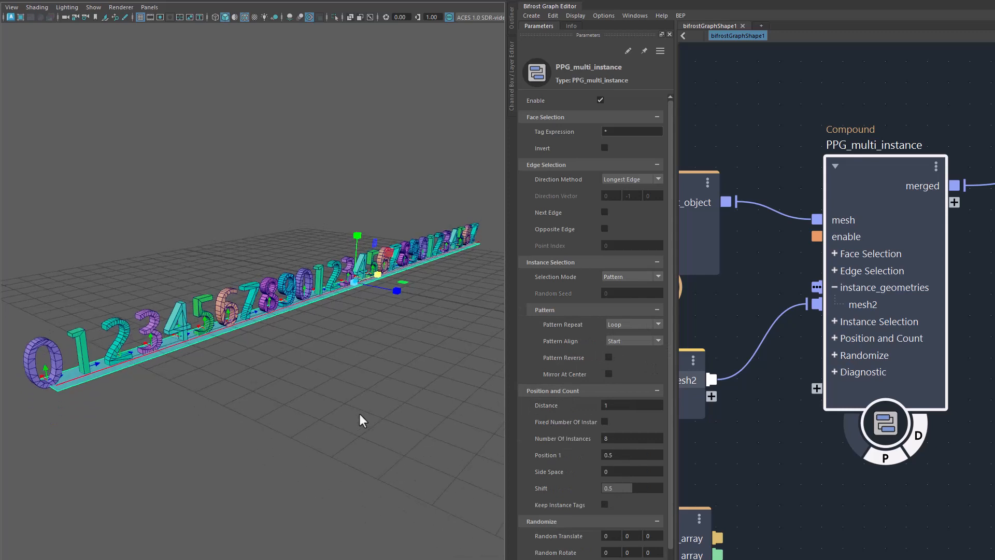
left_click(419, 384)
left_click(629, 279)
left_click(645, 359)
Step: Try Bounce as the Pattern Repeat mode and inspect the sequence of numbers along the plane
left_click(627, 324)
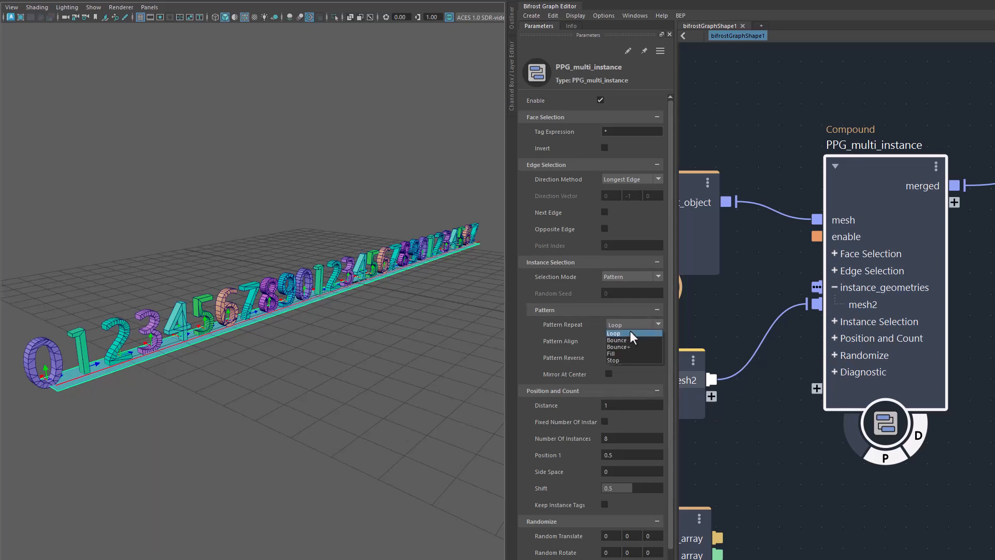
left_click(633, 338)
scroll(321, 385, "up", 3)
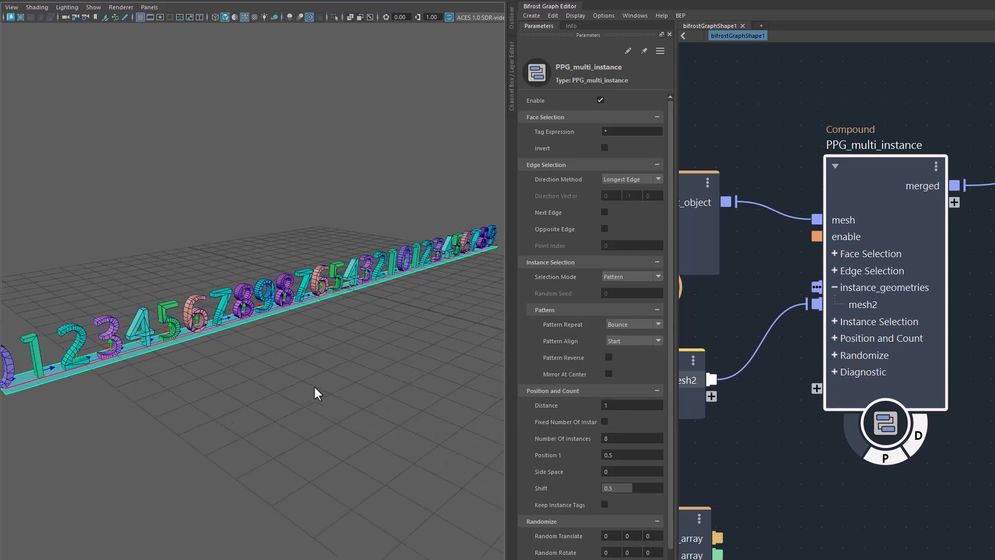
middle_click_drag(159, 375, 209, 376, "alt")
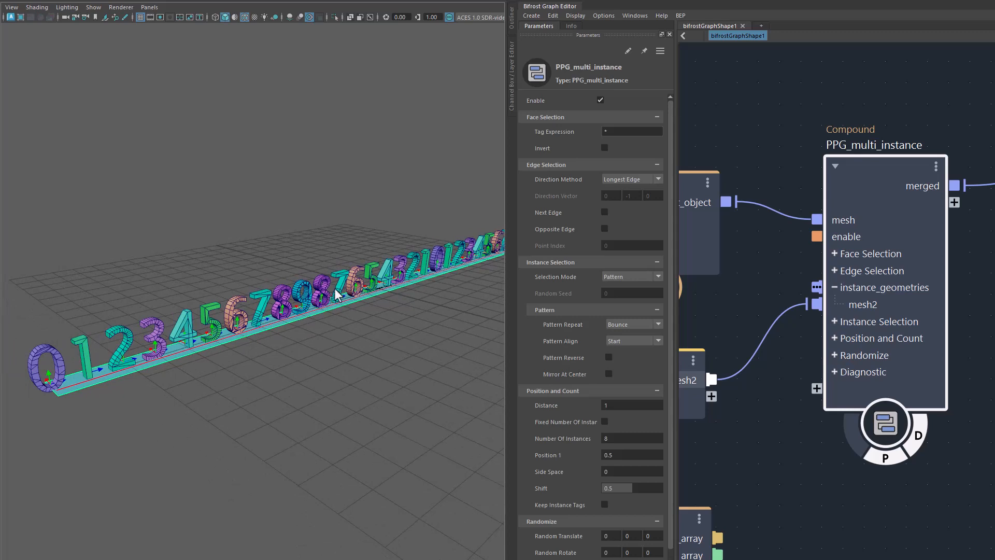
Step: Try Bounce+ as the Pattern Repeat mode and inspect the numbers where the sequence turns around
left_click(635, 321)
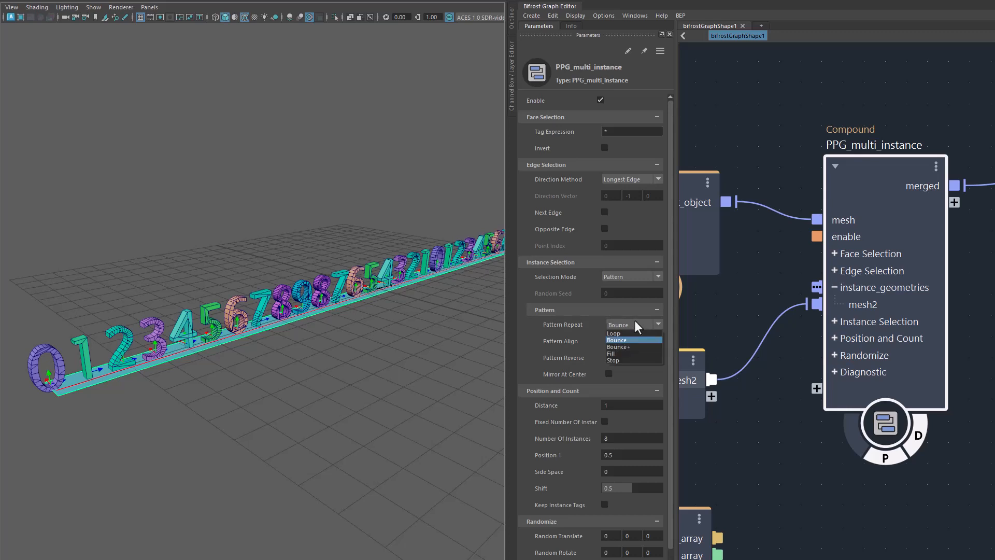
left_click(635, 347)
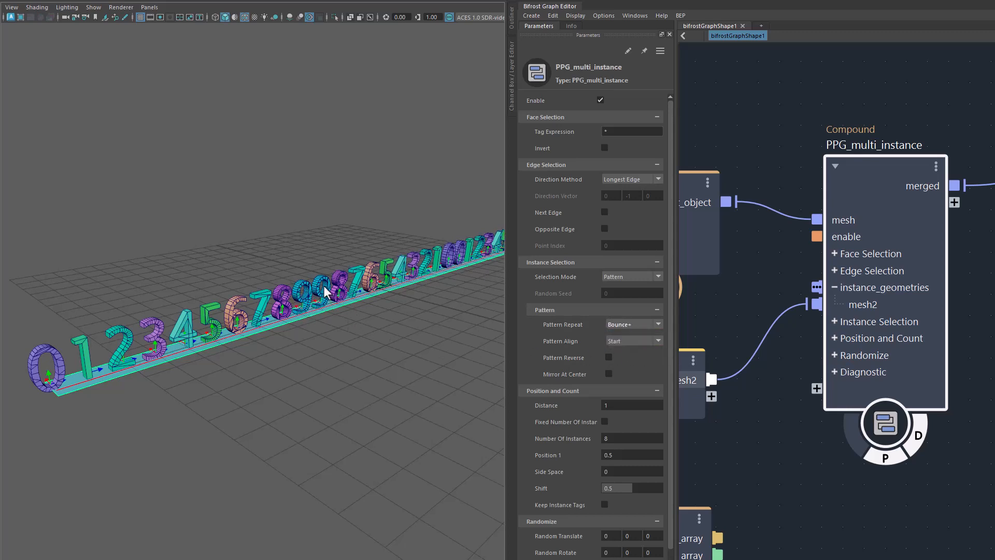
middle_click_drag(432, 290, 302, 371, "alt")
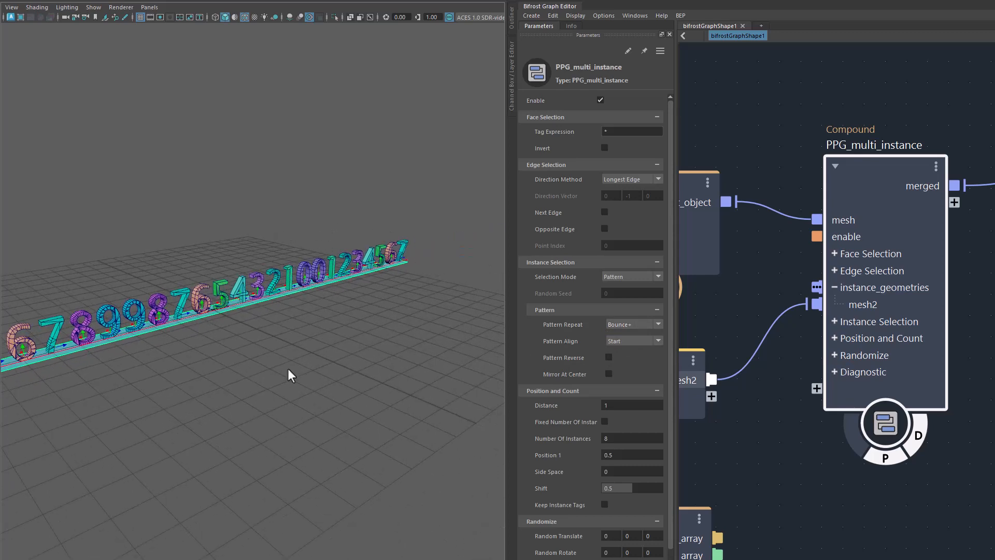
left_click_drag(288, 368, 355, 358, "alt")
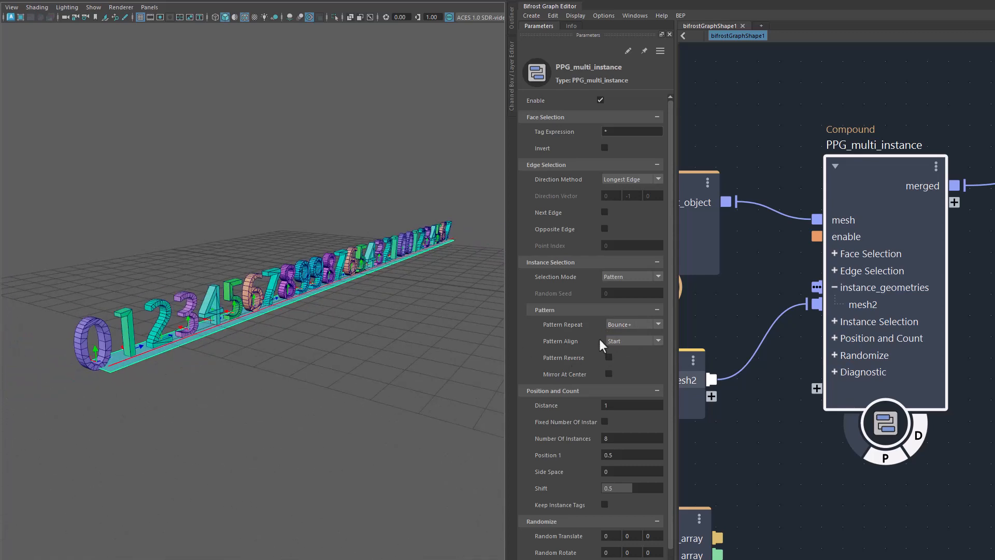
Step: Try Fill as the Pattern Repeat mode and inspect the whole row of numbers
left_click(611, 325)
left_click(625, 353)
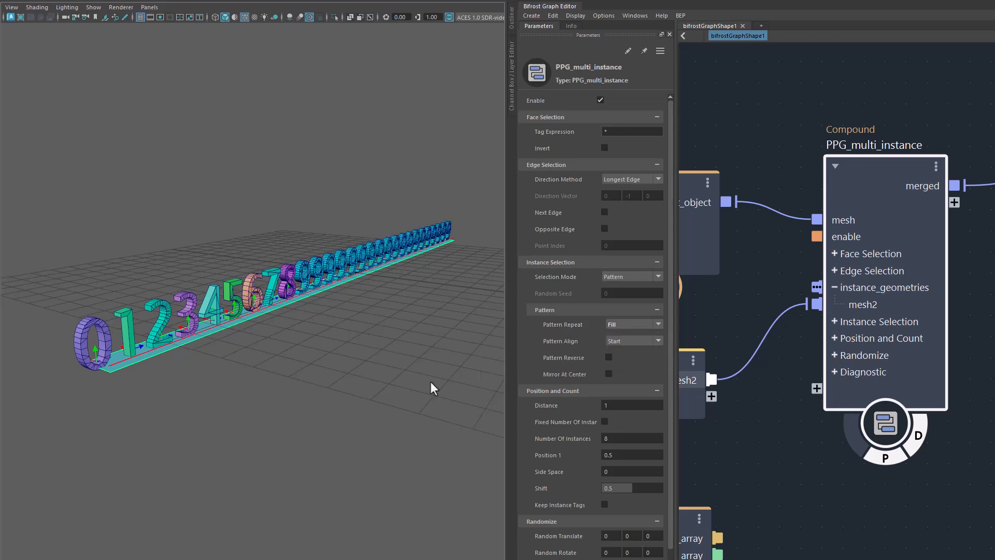
left_click_drag(430, 382, 387, 387, "alt")
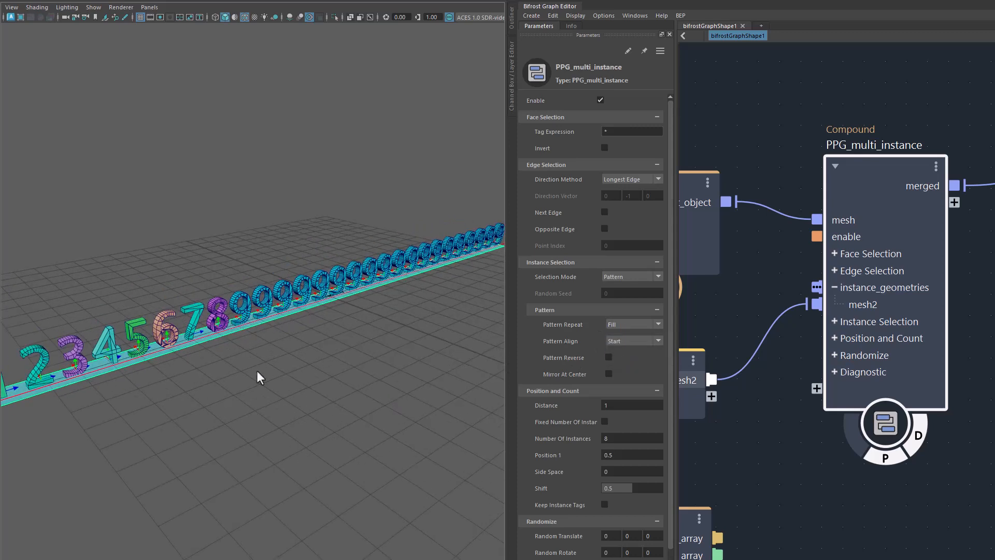
left_click_drag(257, 371, 271, 369, "alt")
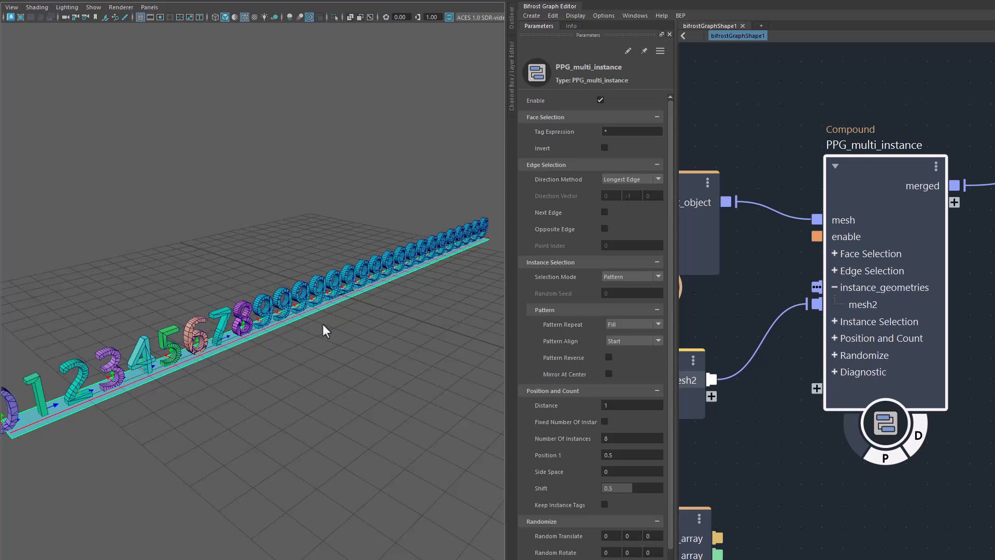
Step: Try Pattern Reverse on the number sequence and turn it off again
left_click(609, 357)
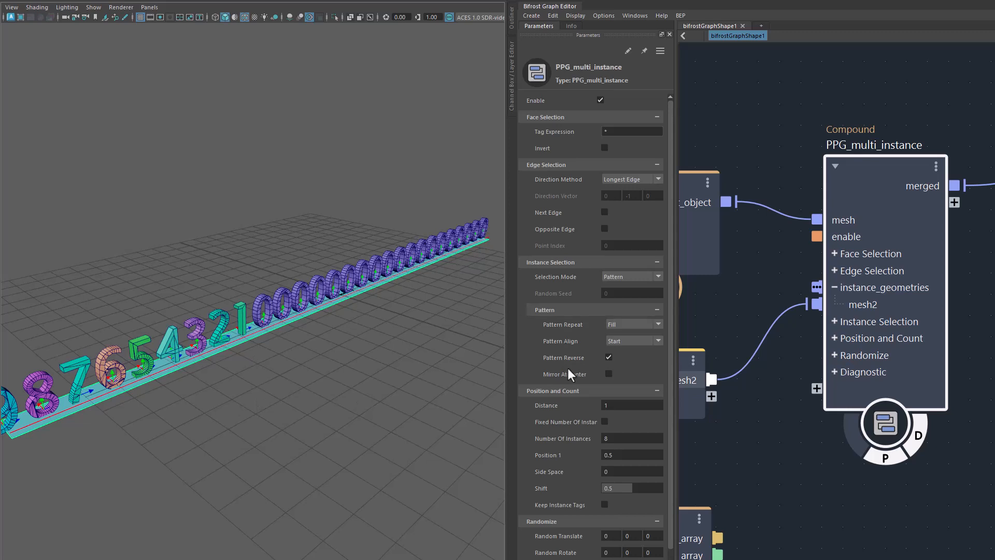
left_click(608, 359)
left_click_drag(360, 409, 369, 403, "alt")
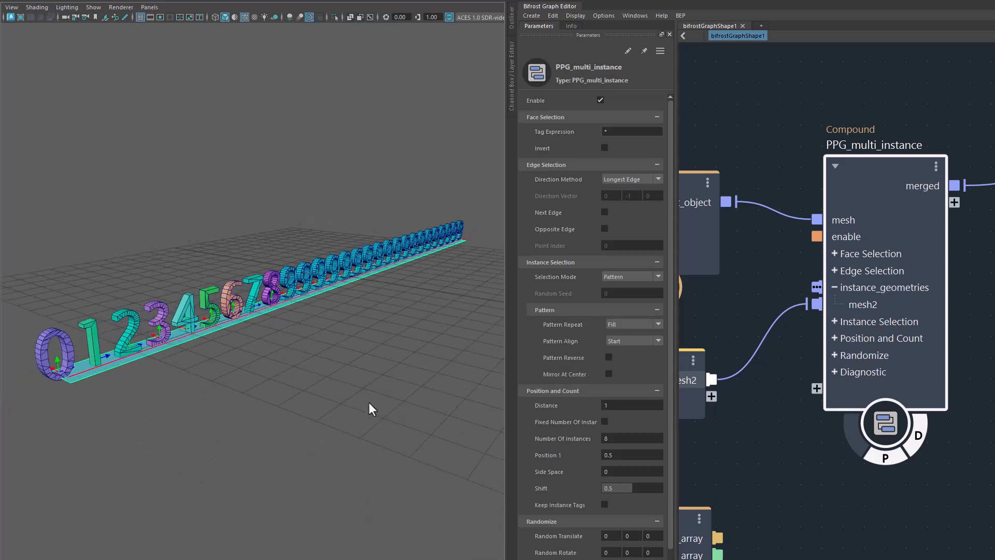
Step: Set the Pattern Repeat mode to Stop and inspect the row of numbers along the plane
left_click(625, 324)
left_click(625, 358)
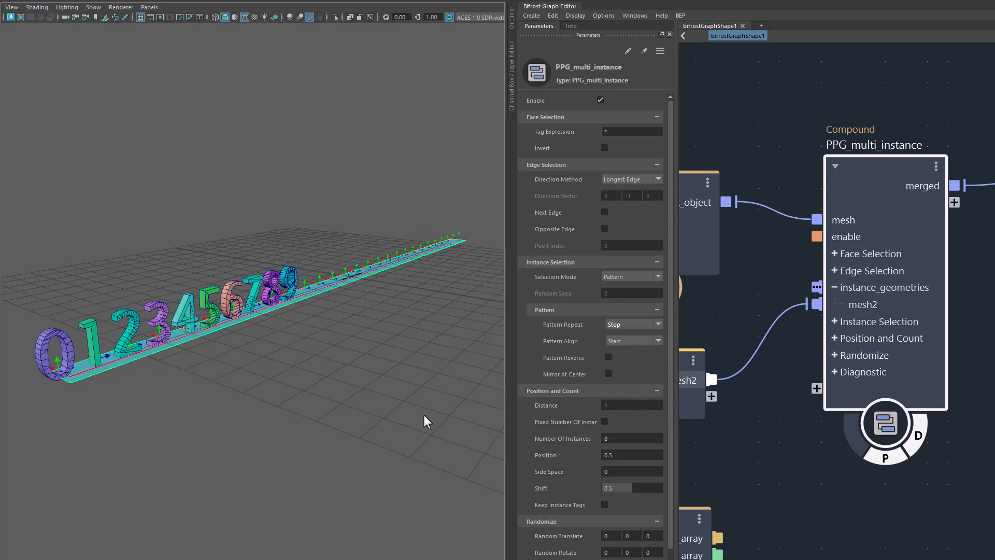
left_click_drag(424, 415, 288, 328, "alt")
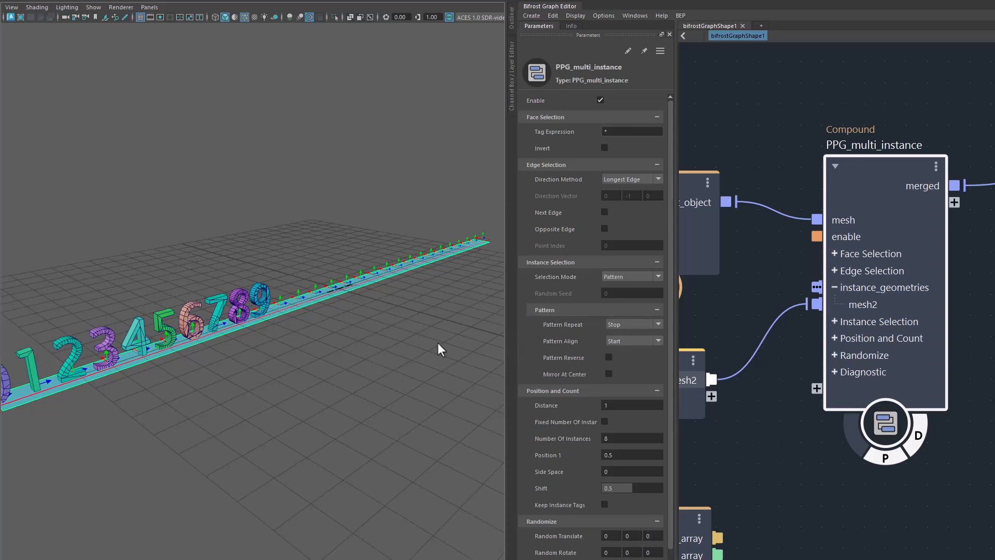
left_click_drag(438, 343, 380, 344, "alt")
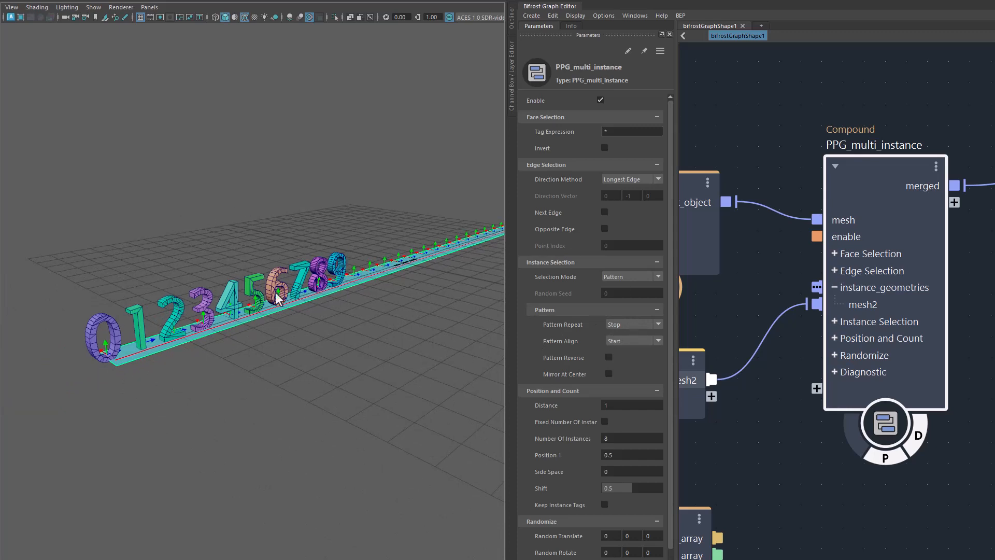
left_click_drag(340, 386, 338, 388, "alt")
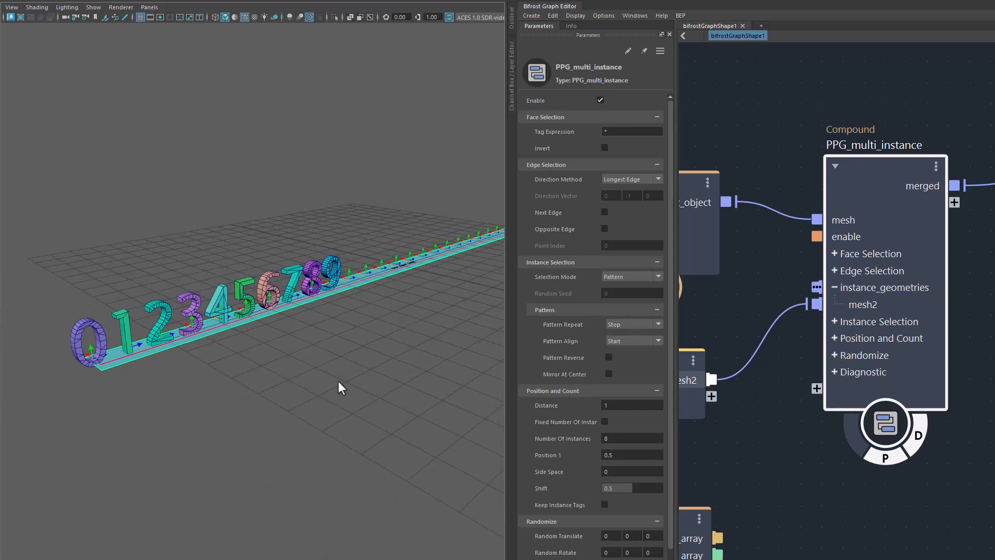
Step: Enable Mirror At Center for the number pattern and inspect the row along the plane
left_click(608, 374)
left_click_drag(401, 405, 277, 350, "alt")
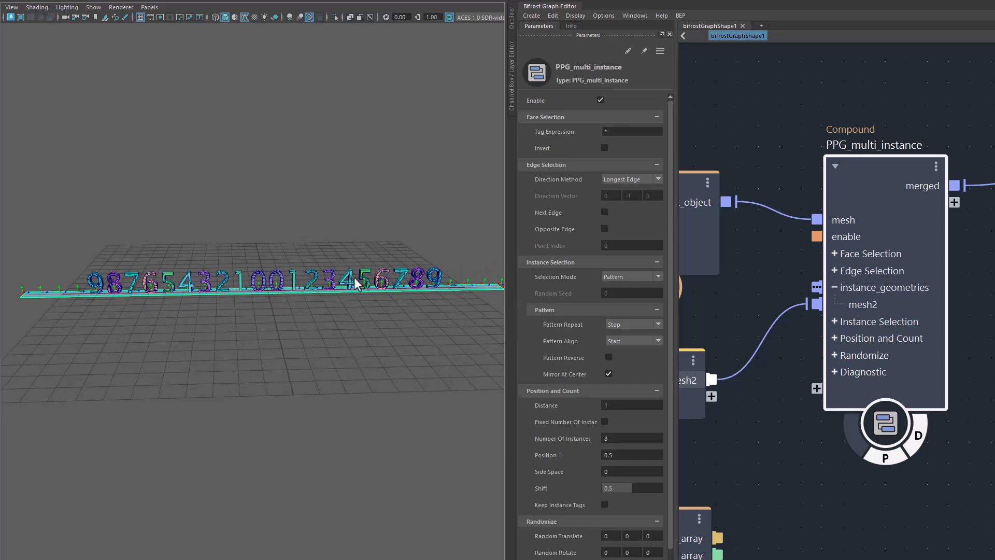
middle_click_drag(457, 351, 437, 350, "alt")
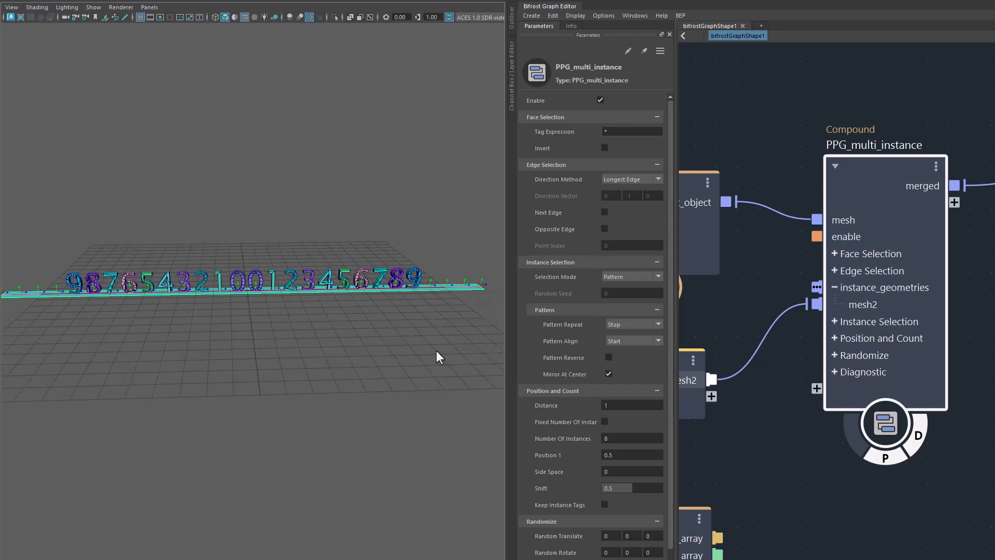
Step: Try Fill as the Pattern Repeat mode on the mirrored numbers and return it to Stop
left_click(623, 328)
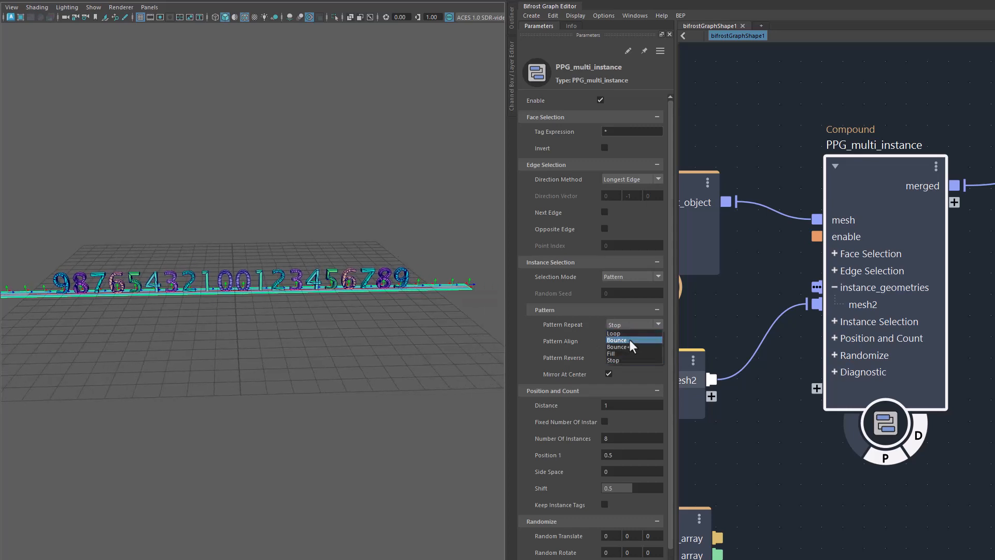
left_click(626, 353)
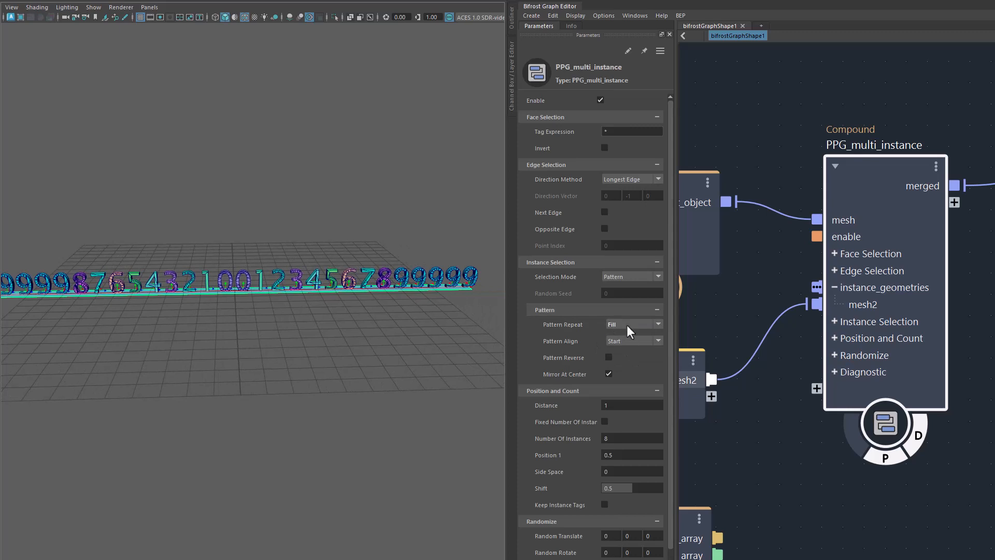
left_click(627, 325)
left_click(634, 360)
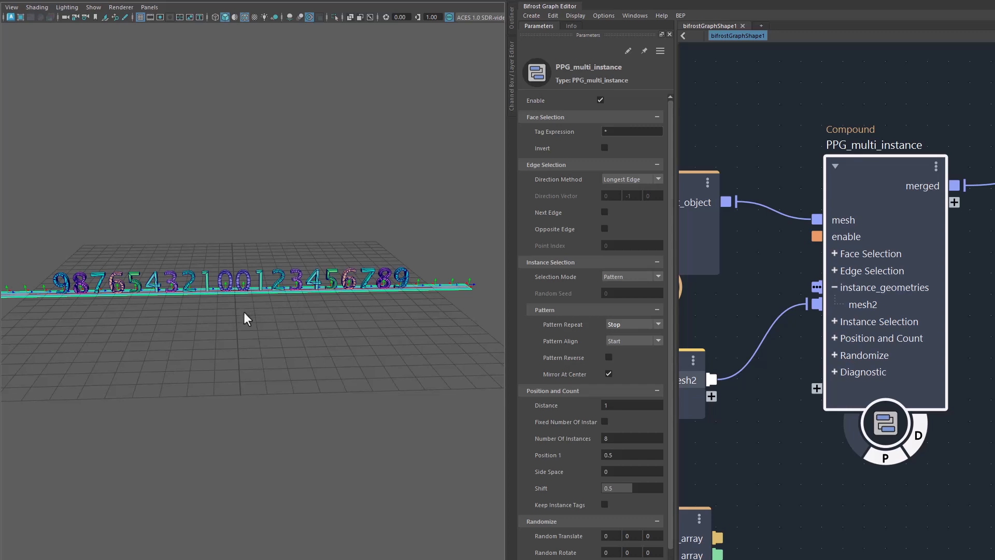
Step: Inspect the mirrored row of numbers from an angle and disable Mirror At Center
key("w")
left_click_drag(282, 294, 292, 327)
left_click_drag(251, 364, 293, 366, "alt")
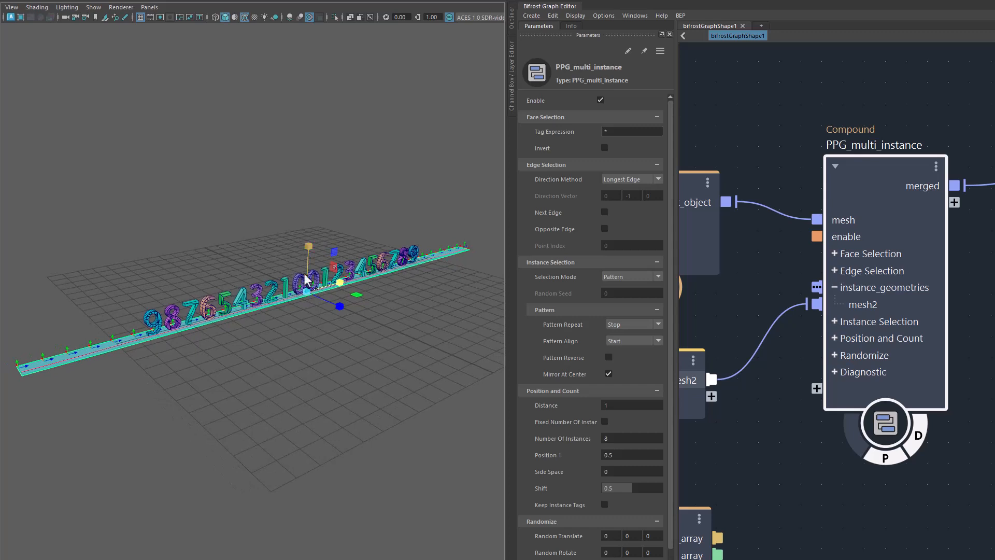
left_click(609, 375)
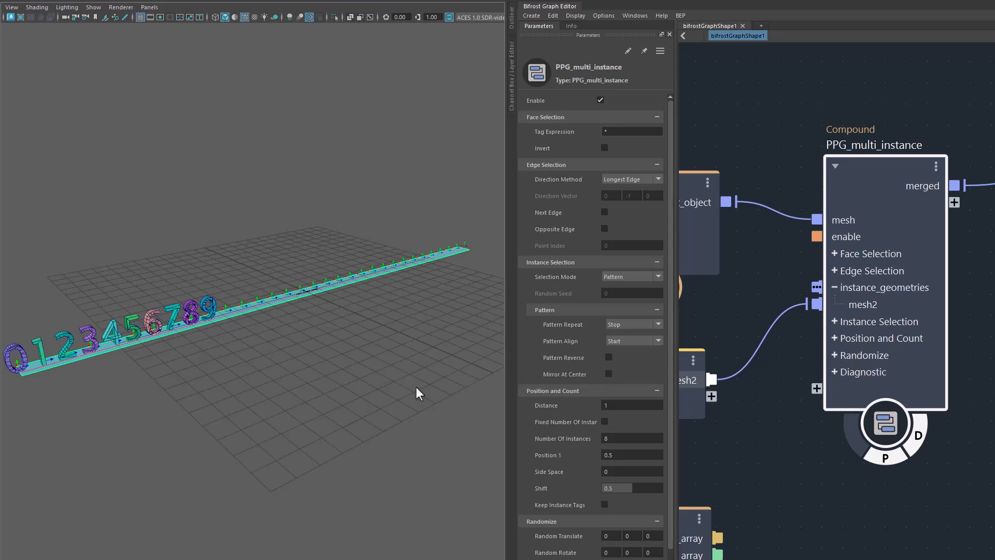
middle_click_drag(416, 386, 454, 380, "alt")
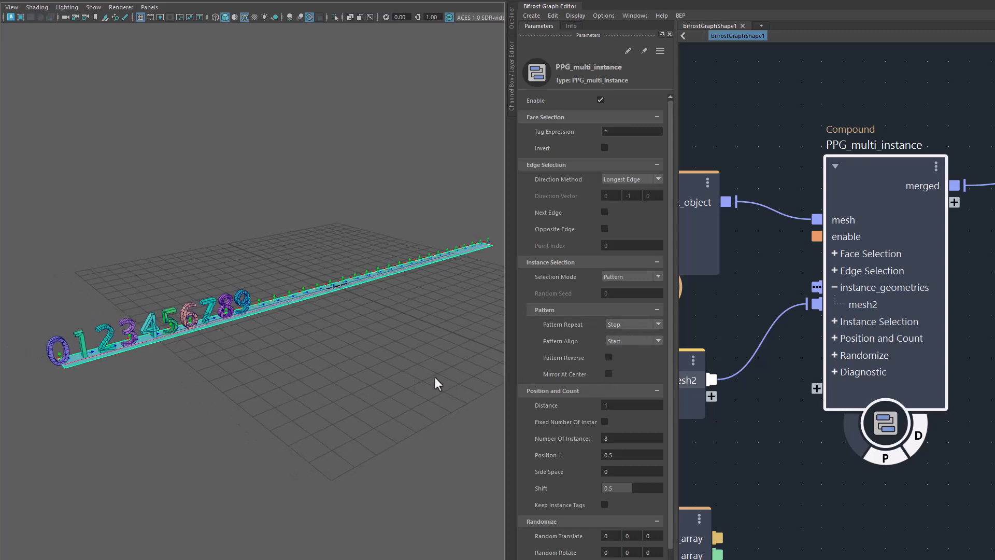
middle_click_drag(382, 386, 388, 383, "alt")
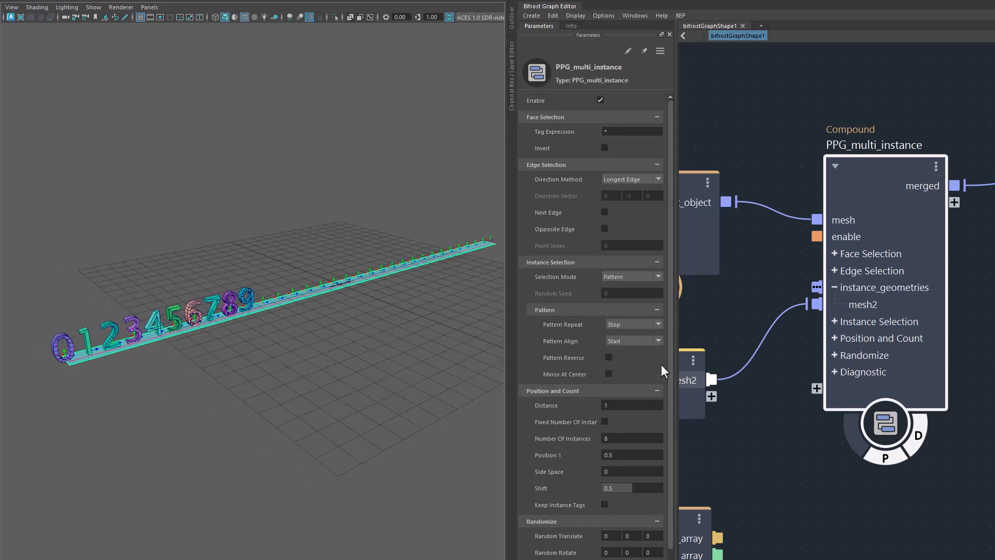
Step: Set Pattern Align to End and inspect where the numbers sit on the plane
left_click(622, 342)
left_click(631, 357)
left_click_drag(430, 391, 398, 264, "alt")
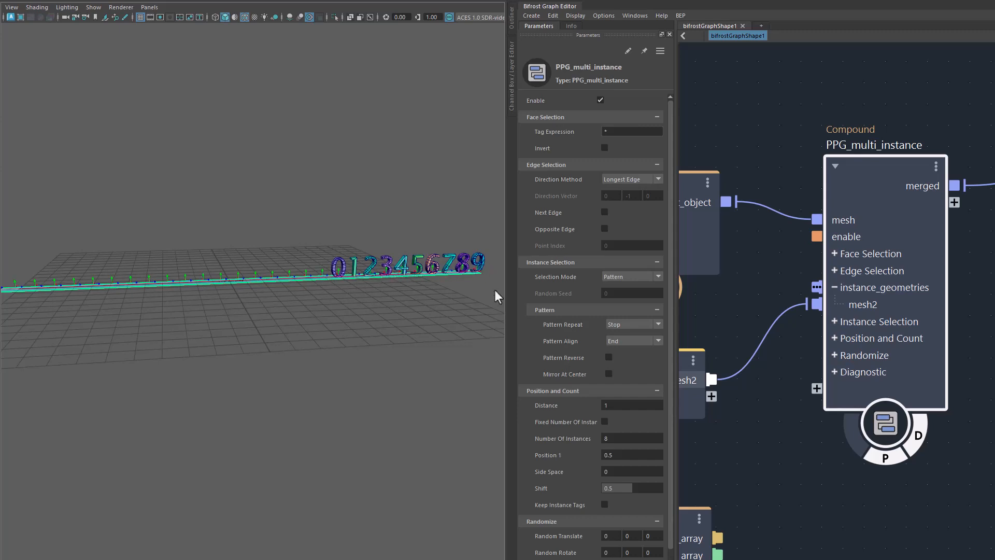
Step: Try Fill and Bounce+ as Pattern Repeat modes with the pattern aligned to the end
left_click(614, 326)
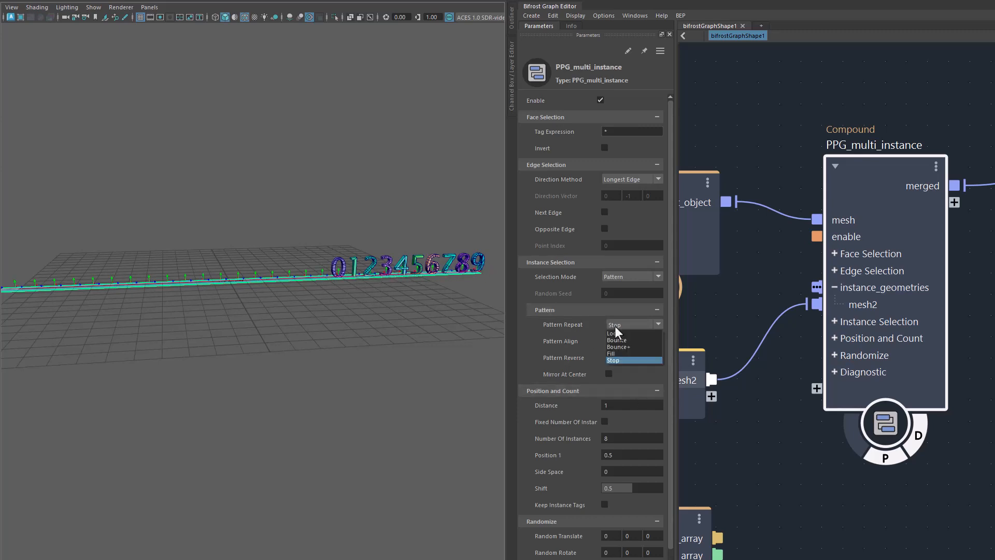
left_click(620, 353)
middle_click_drag(271, 381, 309, 384, "alt")
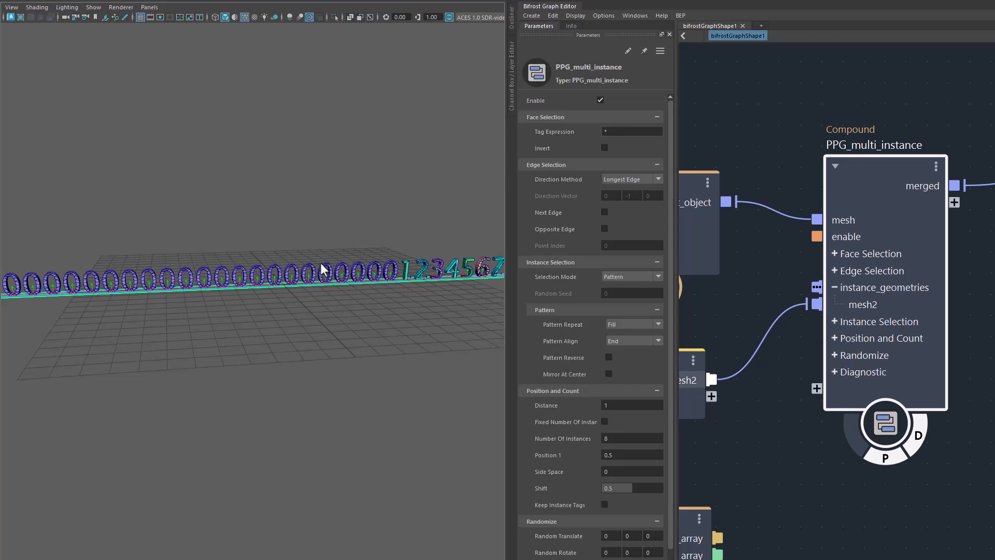
left_click(626, 325)
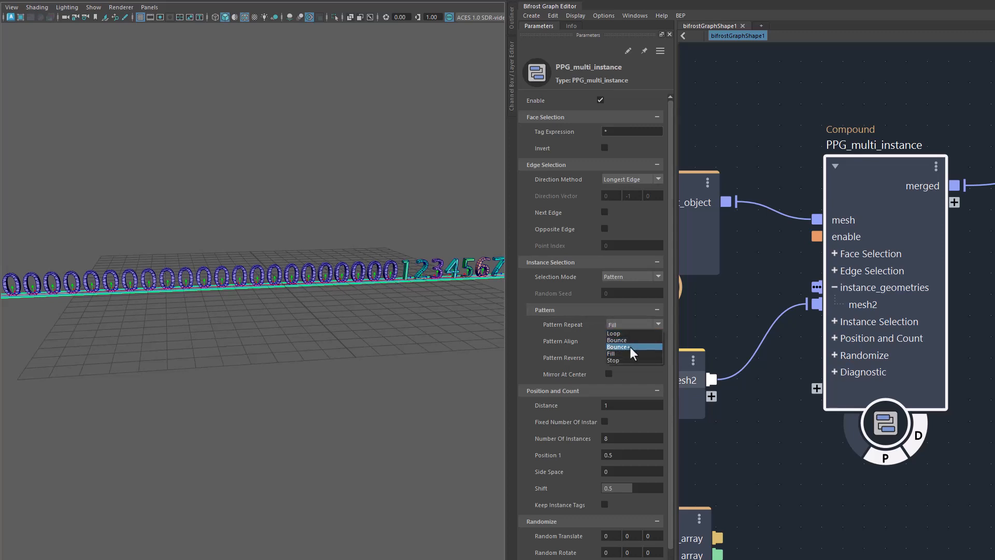
left_click(632, 347)
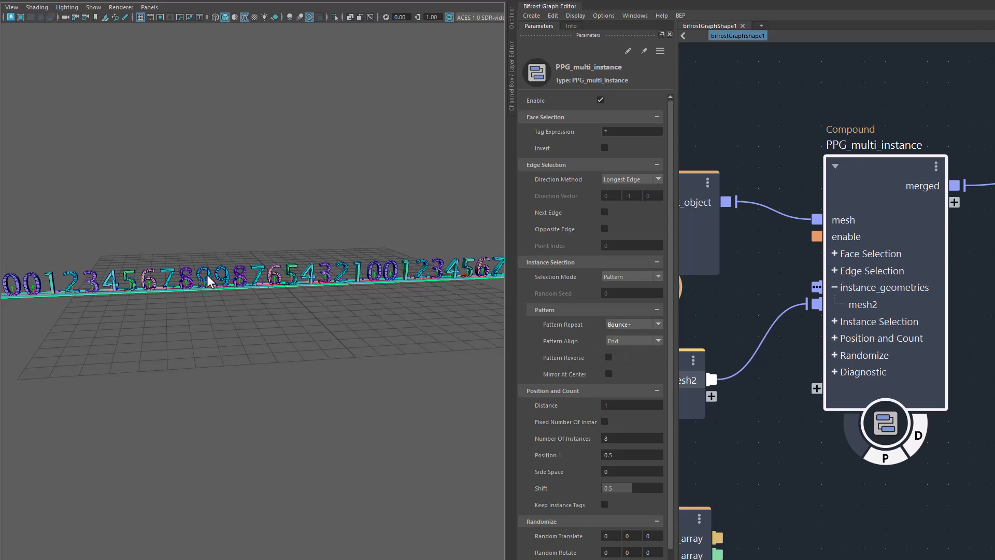
Step: Set the Pattern Repeat mode to Loop and inspect the end-aligned row of numbers
left_click(620, 324)
left_click(627, 332)
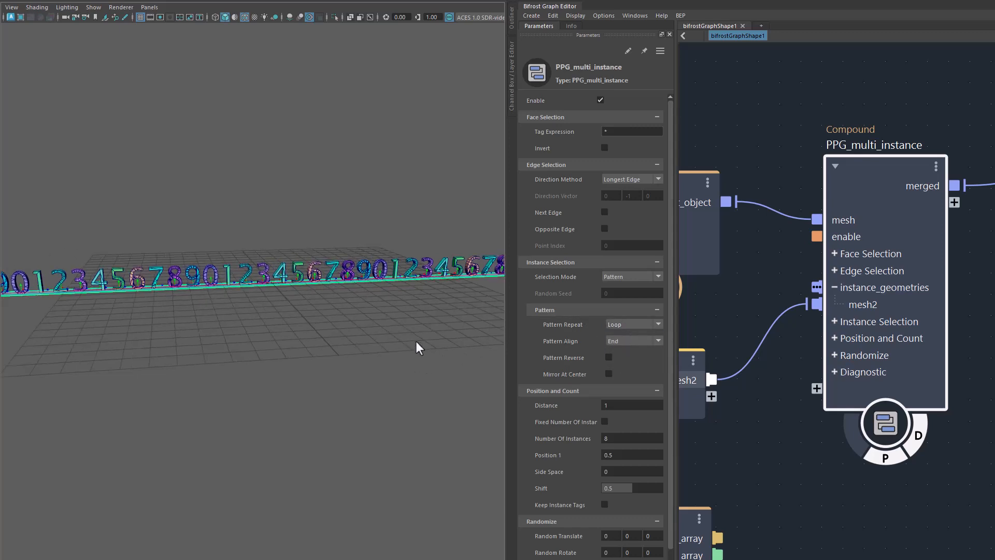
left_click_drag(416, 342, 454, 281, "alt")
left_click_drag(244, 365, 471, 368, "alt")
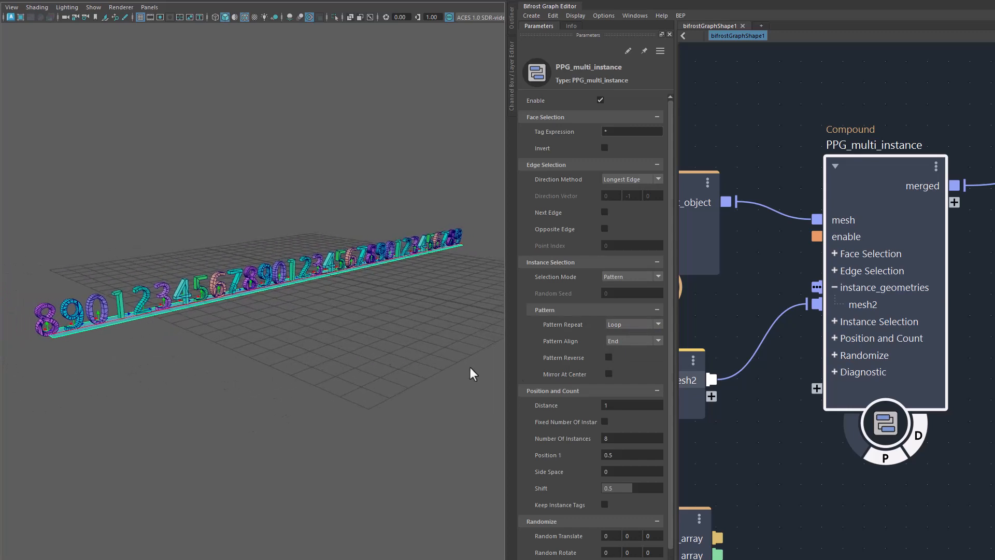
Step: Set Pattern Align back to Start, and toggle Pattern Reverse on and off
left_click(627, 344)
left_click(632, 350)
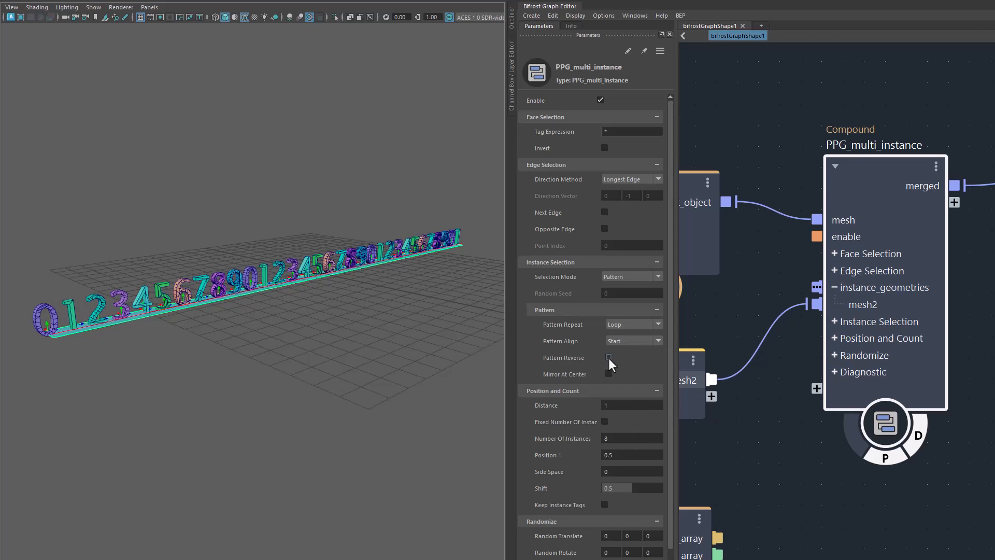
left_click(608, 358)
left_click(608, 358)
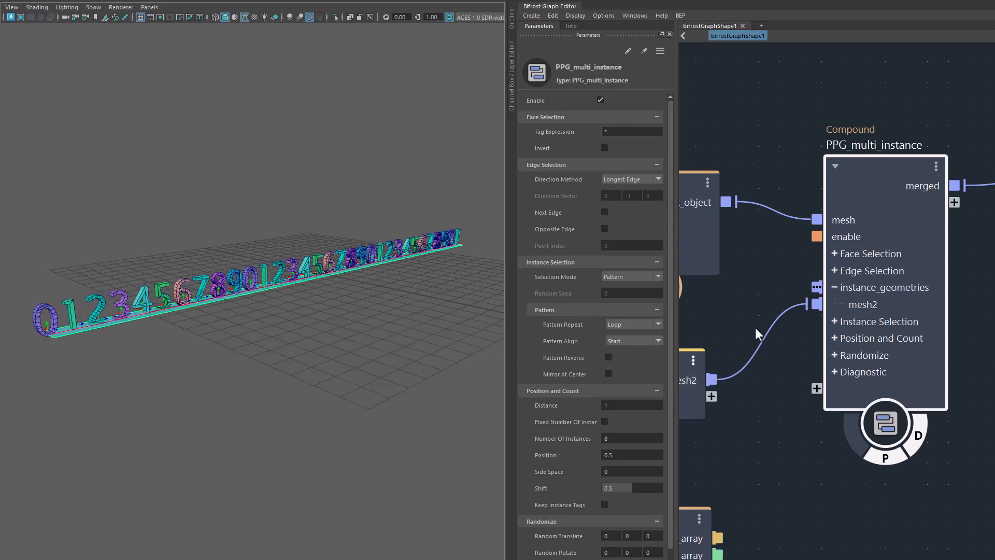
Step: Check the mesh2 connection and move the Input_by_Path node slightly closer to PPG_multi_instance
left_click(761, 344)
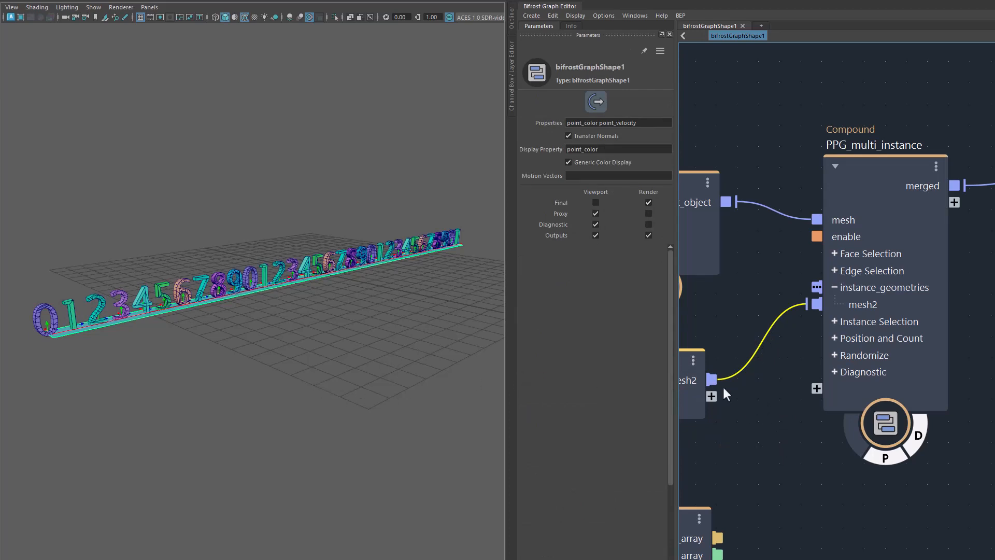
middle_click_drag(773, 431, 812, 361)
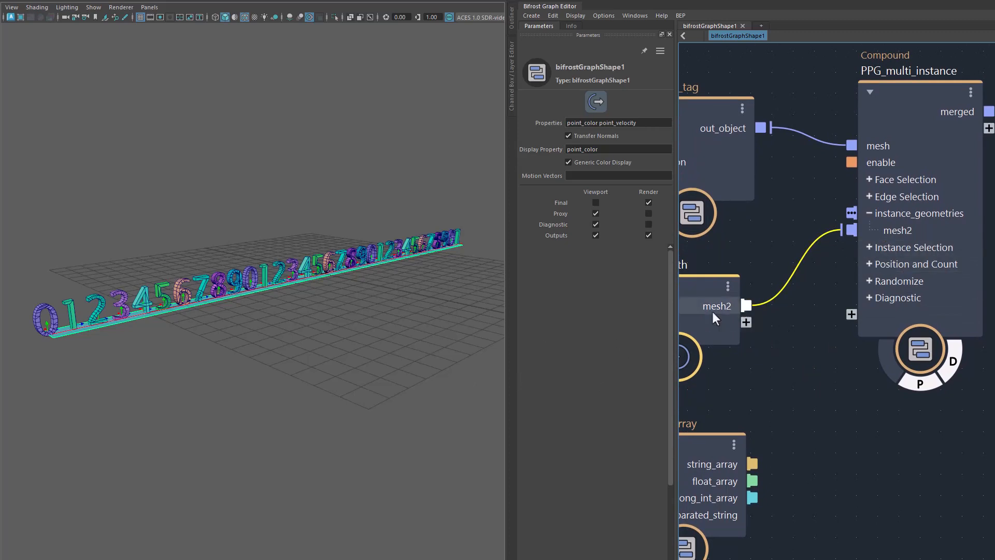
left_click_drag(712, 312, 729, 298)
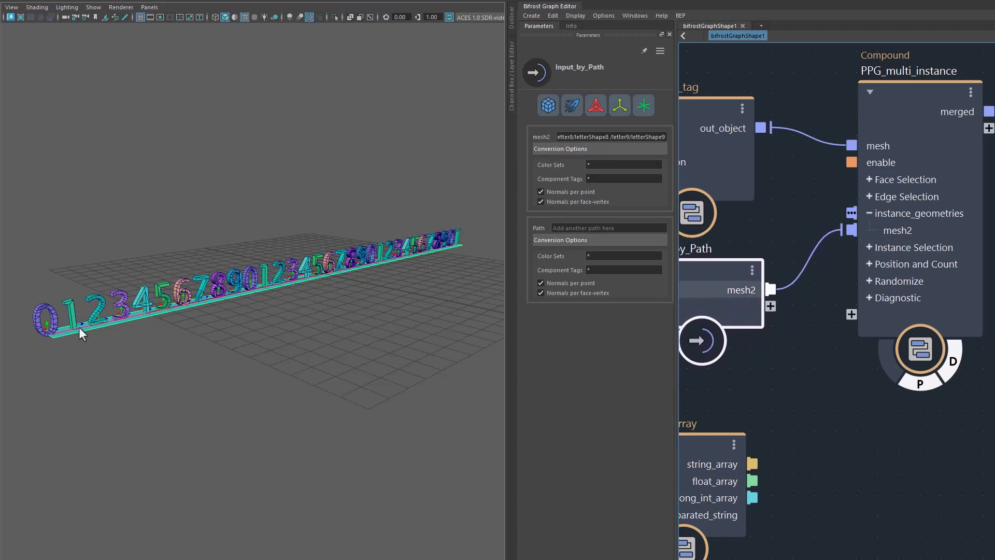
Step: Expand the Instance Selection and Pattern ports of PPG_multi_instance, and connect string_to_array's long_int_array output, holding 0,4,6, to pattern_sequence
left_click(870, 248)
left_click(878, 300)
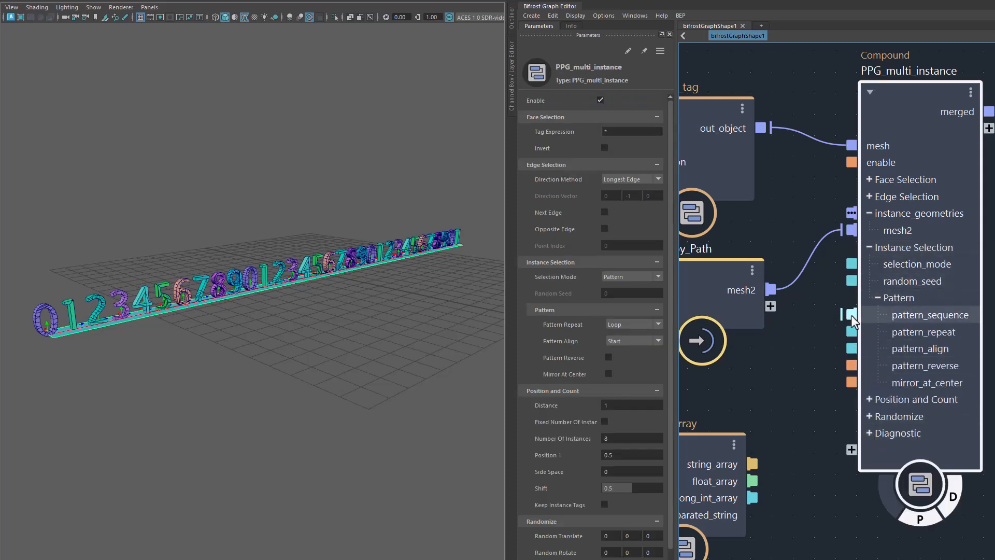
middle_click_drag(787, 490, 883, 412, "alt")
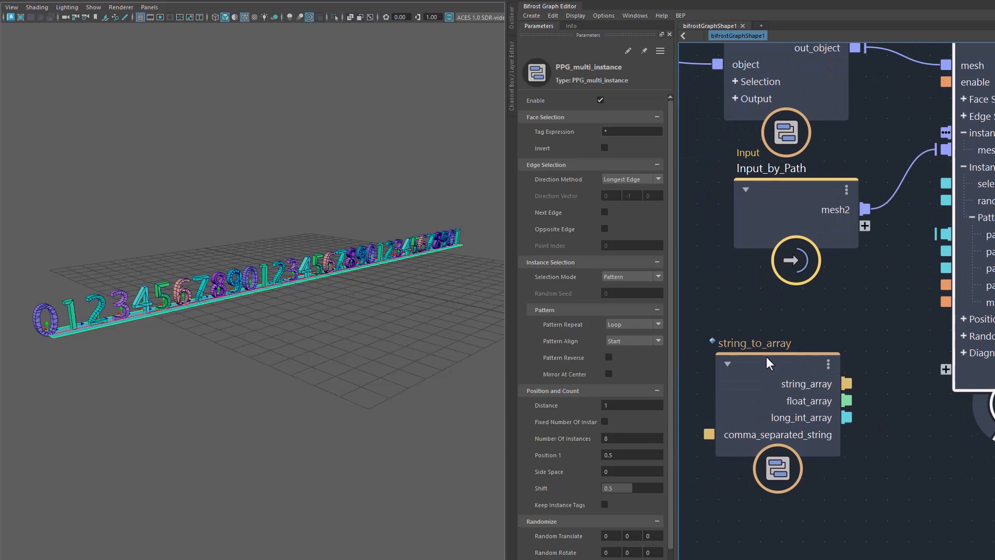
left_click(766, 363)
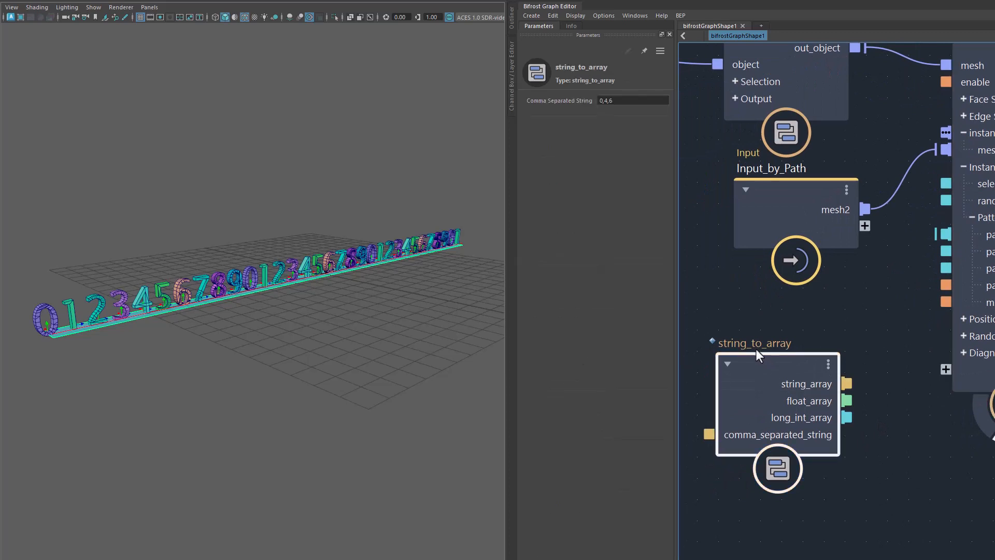
left_click(609, 101)
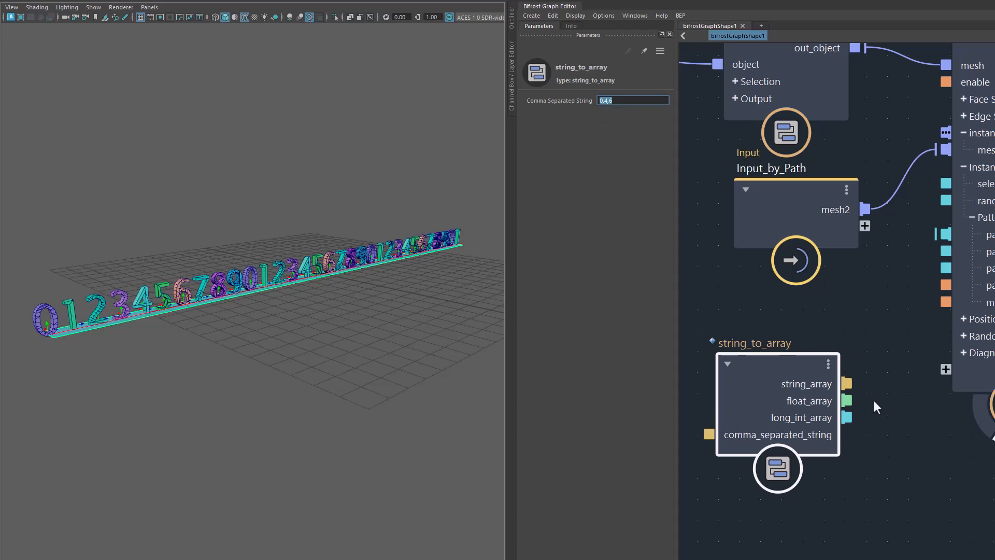
left_click_drag(784, 374, 776, 371)
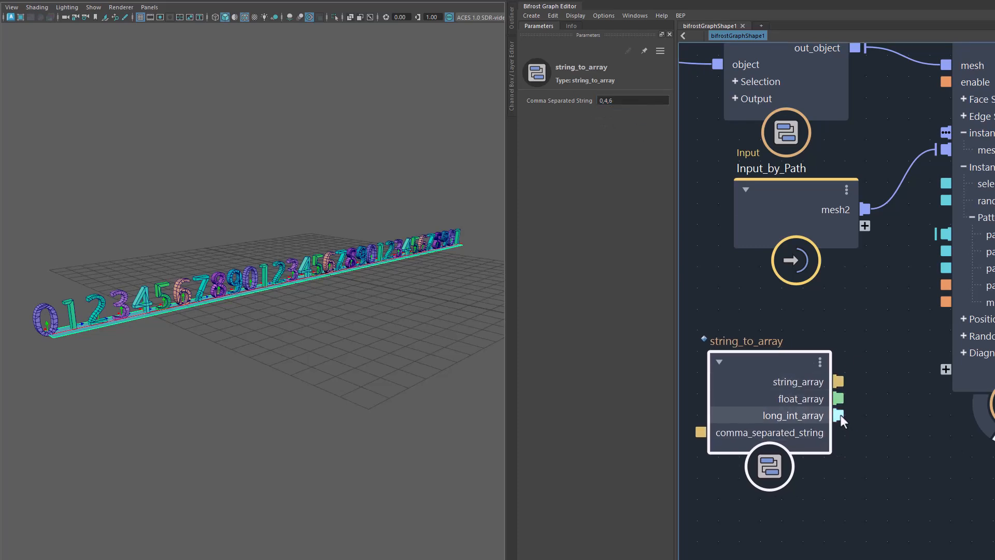
left_click_drag(840, 415, 945, 234)
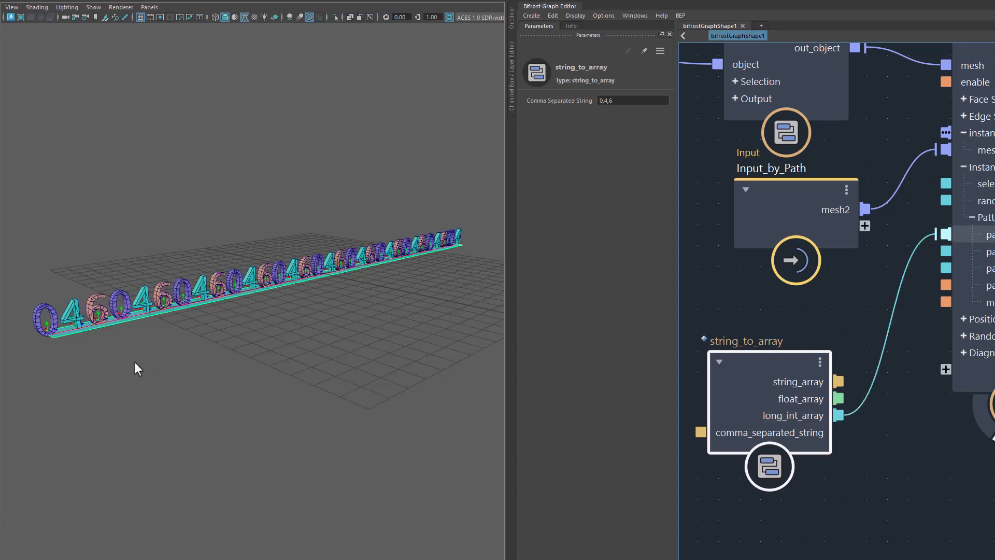
left_click_drag(104, 381, 144, 348, "alt")
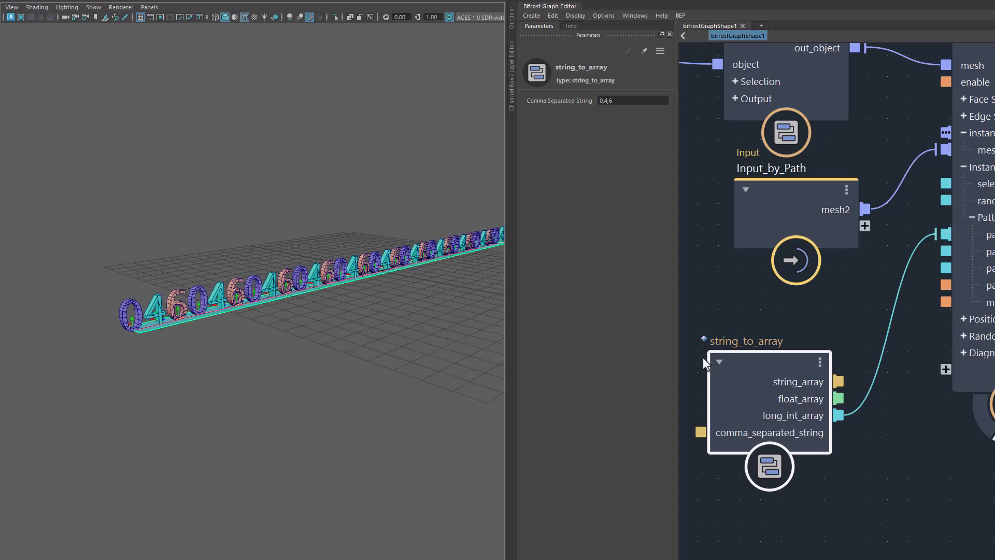
Step: Select PPG_multi_instance and try Stop as the Pattern Repeat mode for the 0,4,6 sequence
left_click(977, 372)
middle_click_drag(848, 411, 852, 418, "alt")
key("f")
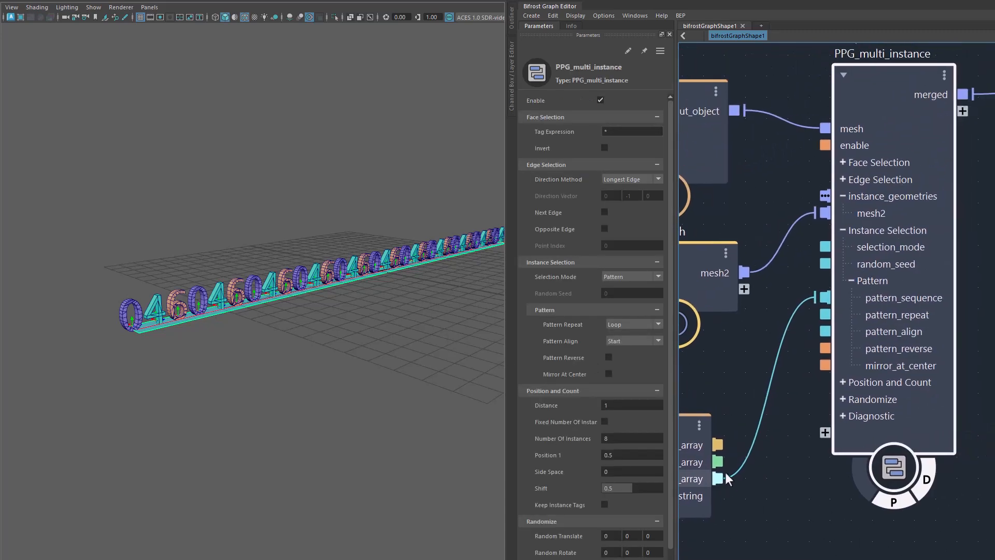
left_click(630, 325)
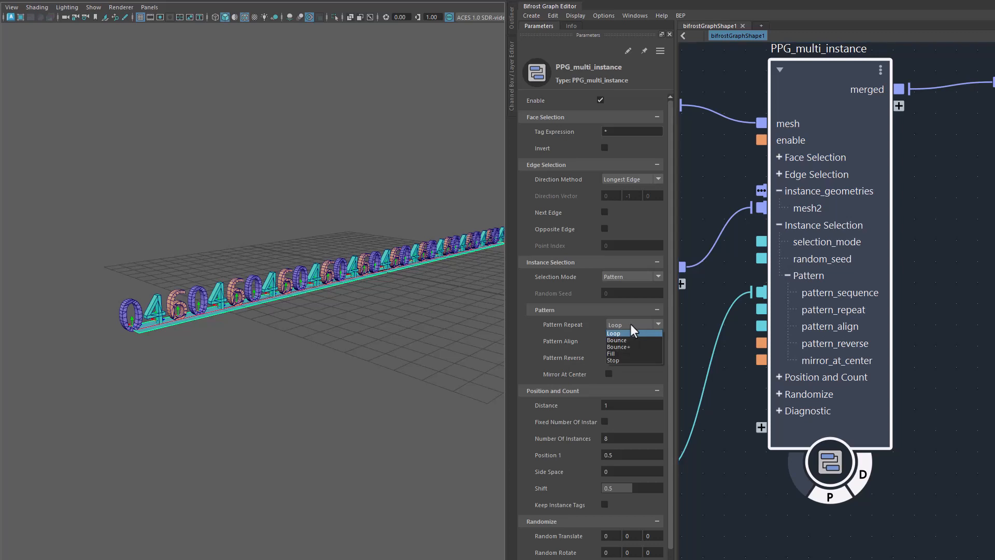
left_click(634, 360)
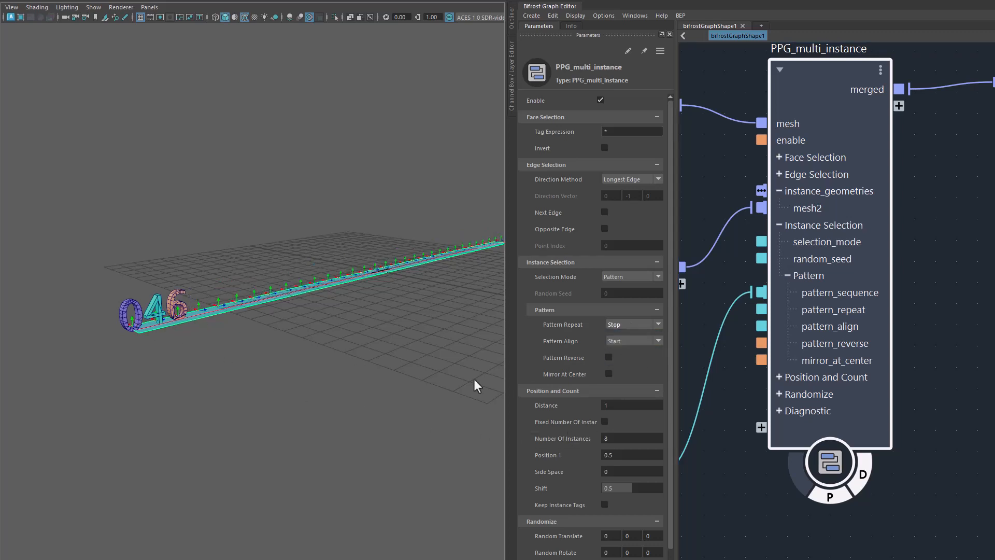
Step: Try Bounce+ as the Pattern Repeat mode for the 0,4,6 sequence and return it to Loop
left_click(632, 324)
left_click(633, 347)
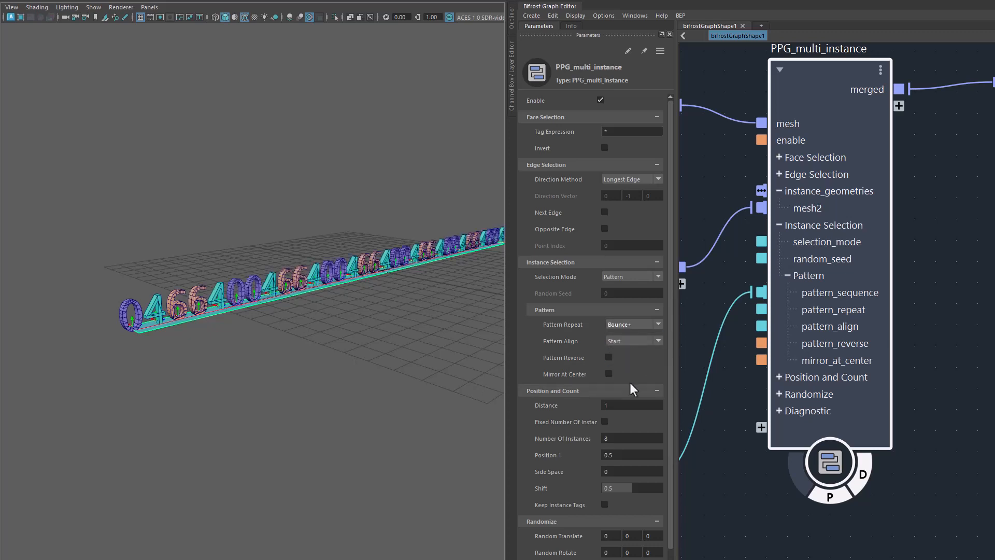
left_click(627, 326)
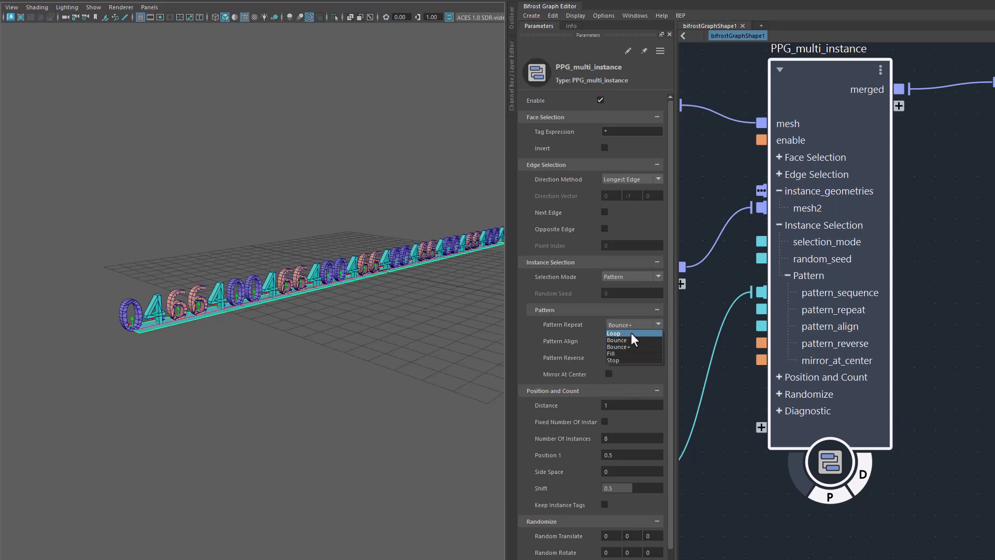
left_click(631, 333)
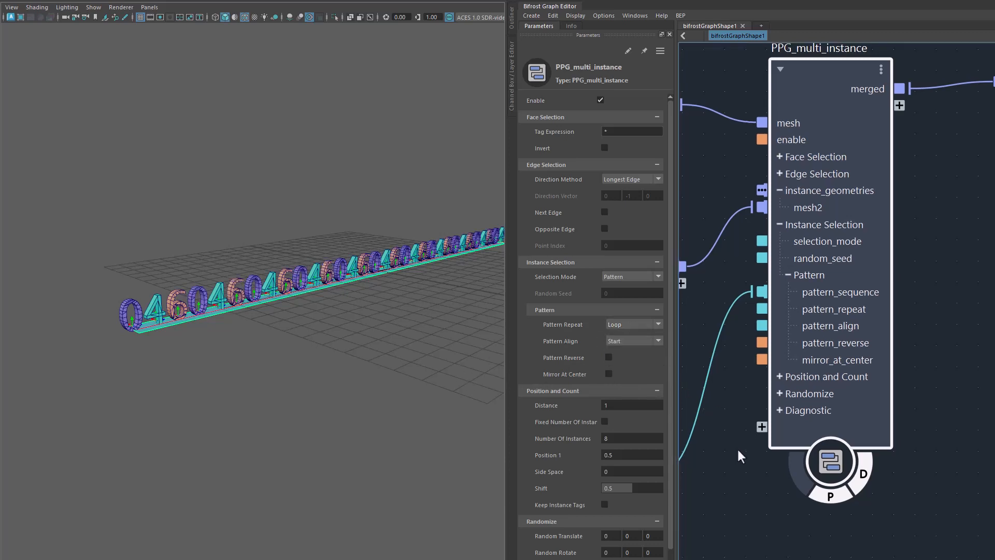
Step: Set string_to_array's Comma Separated String to 0,4,6, 20, 20, adding two out-of-range indices to the pattern sequence
middle_click_drag(737, 447, 884, 367, "alt")
middle_click_drag(816, 422, 895, 404, "alt")
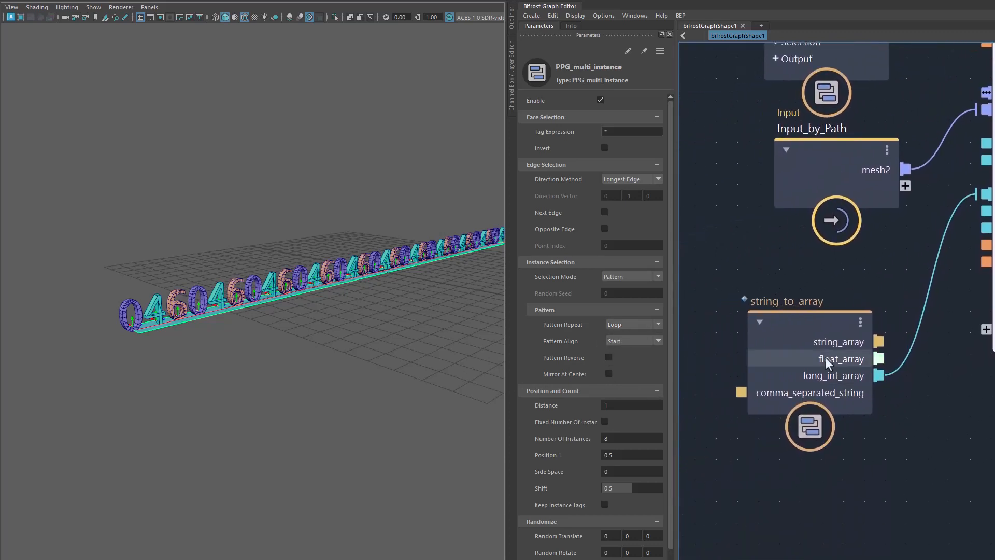
left_click(795, 325)
left_click(623, 102)
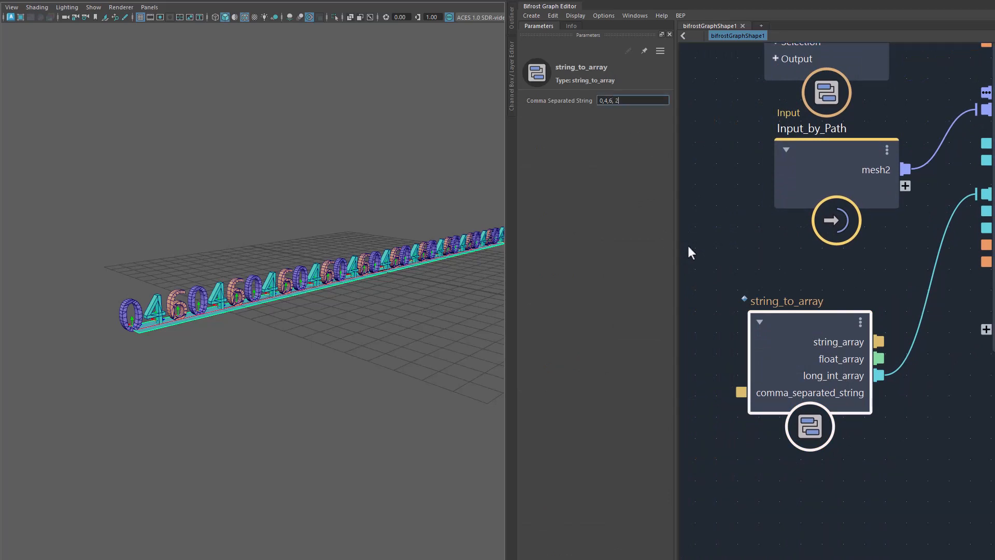
type("20")
middle_click_drag(803, 268, 679, 312)
left_click_drag(285, 341, 208, 387, "alt")
right_click_drag(207, 386, 247, 396, "alt")
left_click_drag(247, 396, 320, 381, "alt")
middle_click_drag(320, 381, 349, 362, "alt")
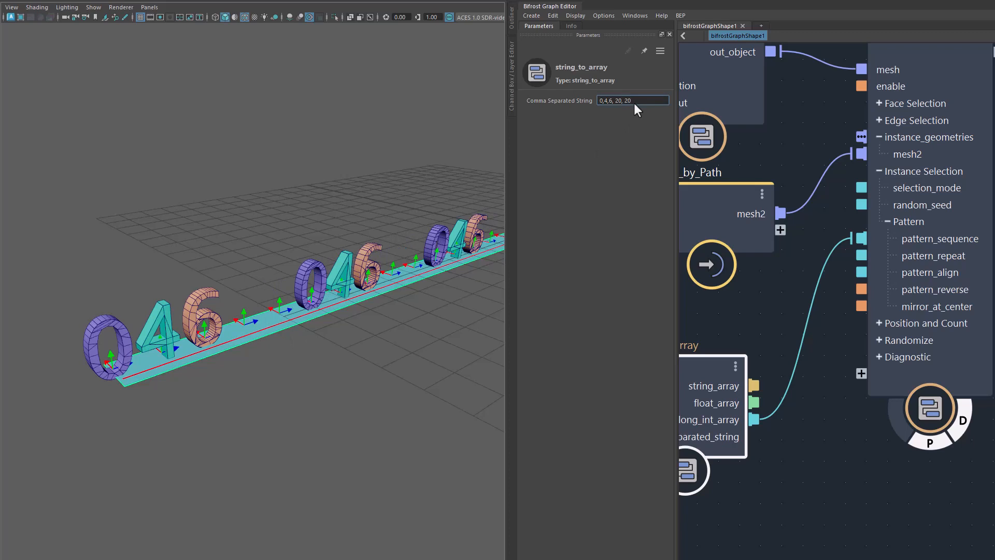
Step: Examine the spacing of the 0, 4 and 6 meshes along the whole plane, with PPG_multi_instance selected to show its pattern settings
right_click_drag(431, 341, 361, 356, "alt")
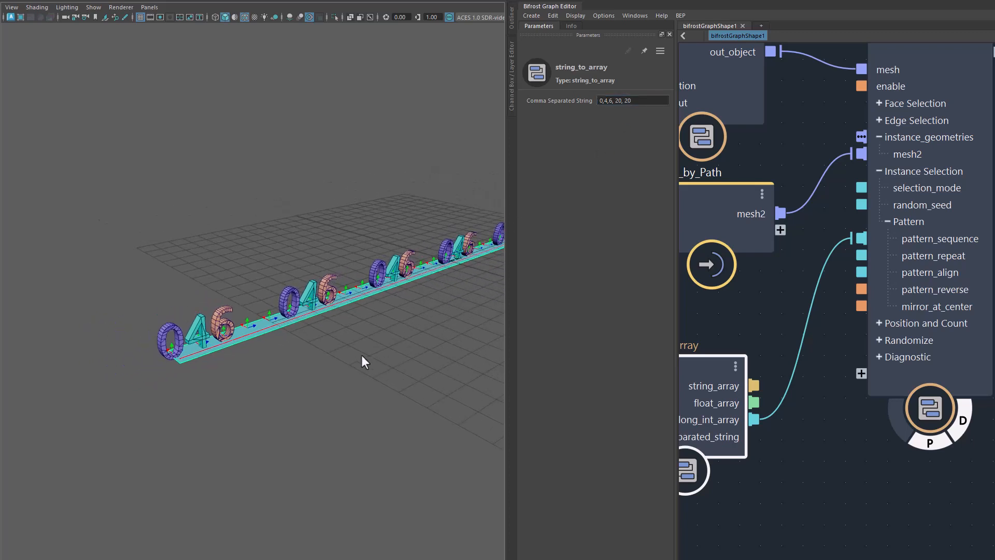
left_click_drag(362, 356, 397, 337, "alt")
middle_click_drag(397, 337, 317, 336, "alt")
mouse_move(334, 332)
left_mouse_down("alt")
mouse_move(358, 325)
mouse_move(337, 330)
left_mouse_up("alt")
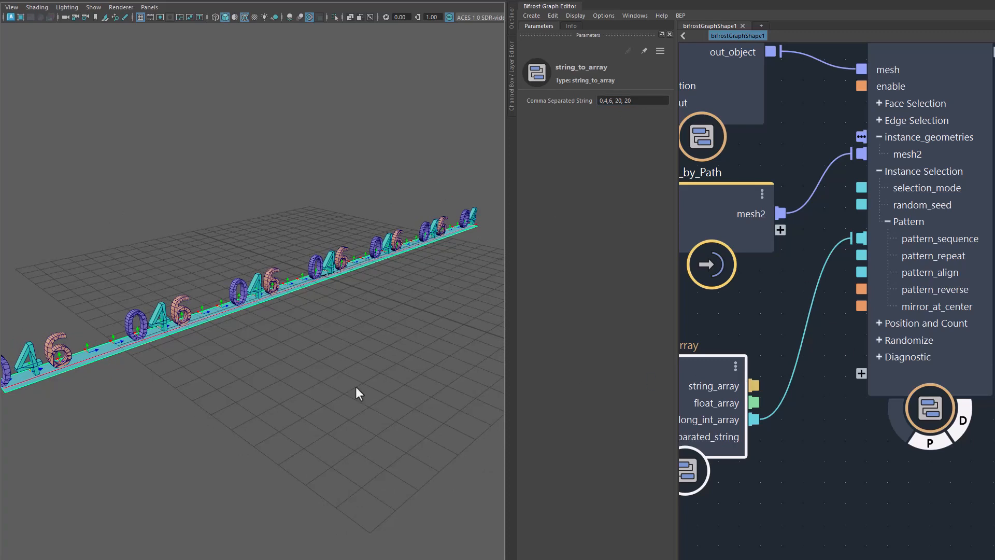
left_click(945, 368)
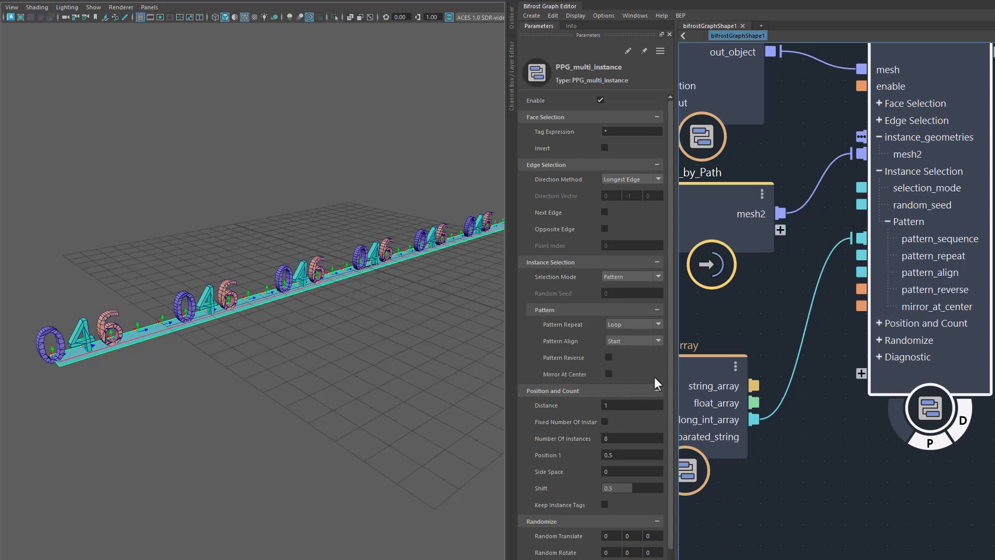
left_click_drag(360, 328, 331, 347, "alt")
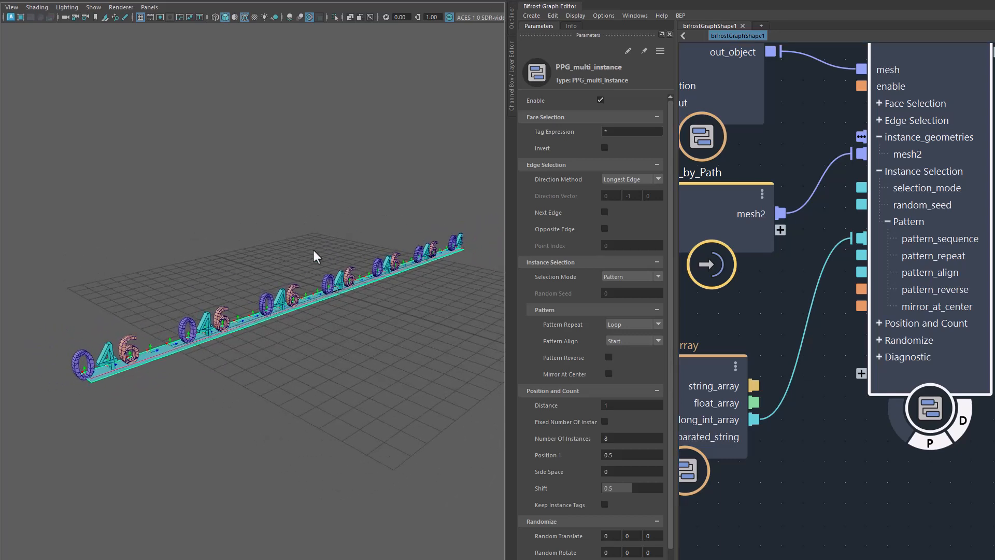
right_click_drag(320, 349, 374, 373, "alt")
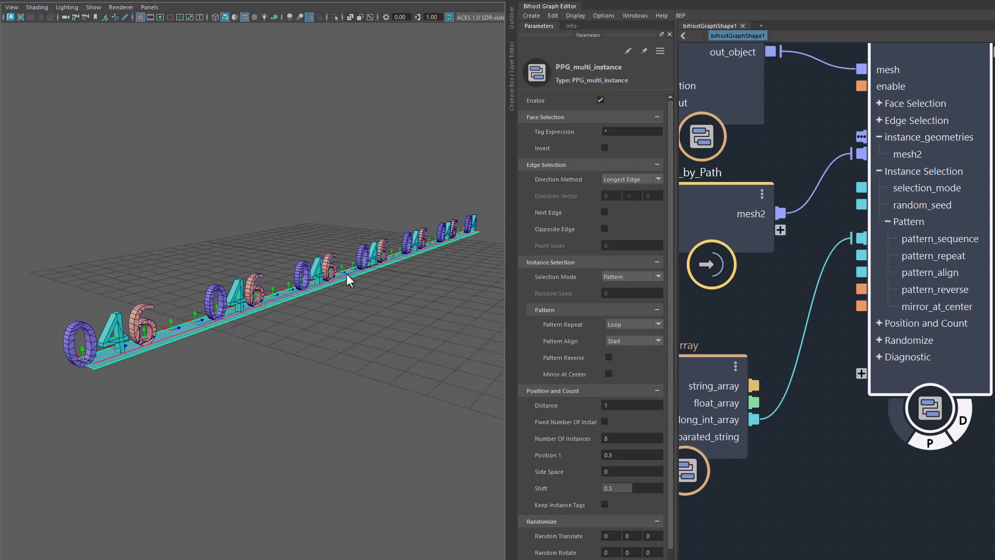
left_click_drag(383, 338, 345, 342, "alt")
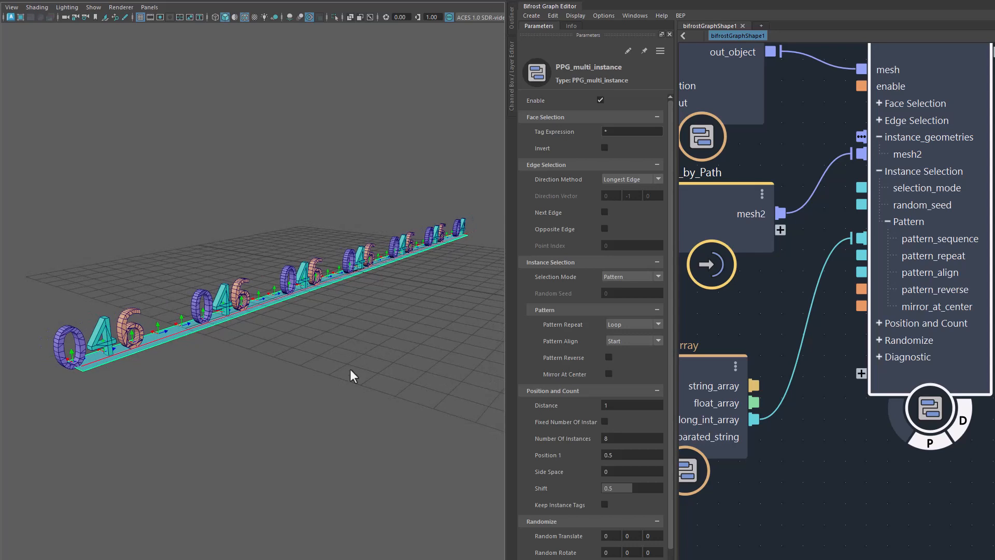